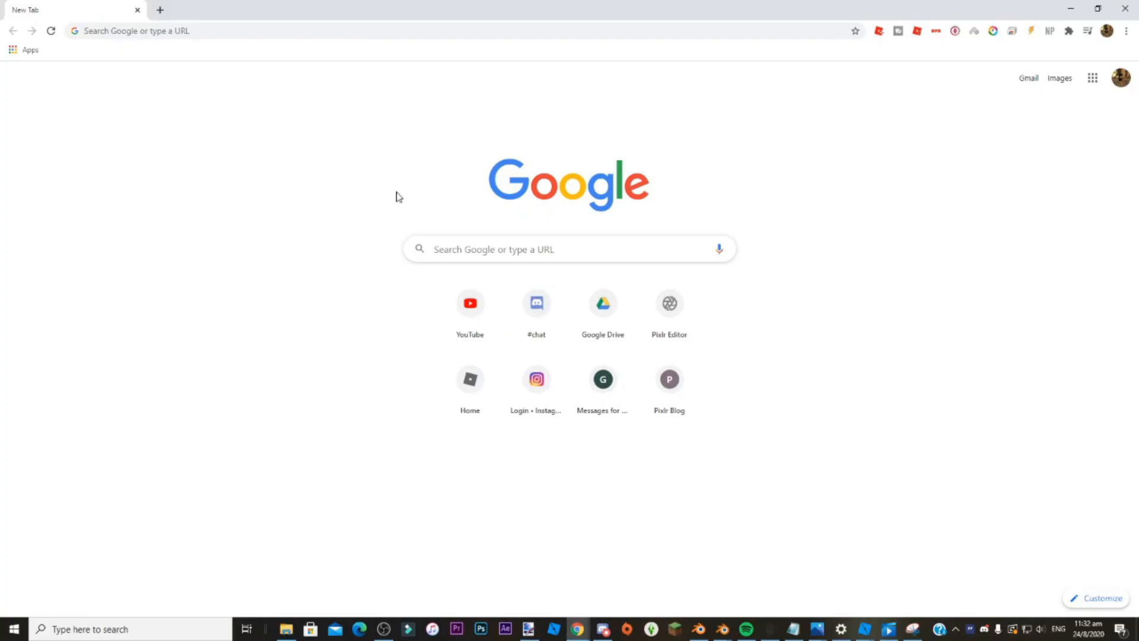
Open youtube.com, search for "charli damelio renegade" and open the video "Charli d' amelio renegade".
{"action": "type", "text": "youtube.com"}
{"action": "key", "text": "Return"}
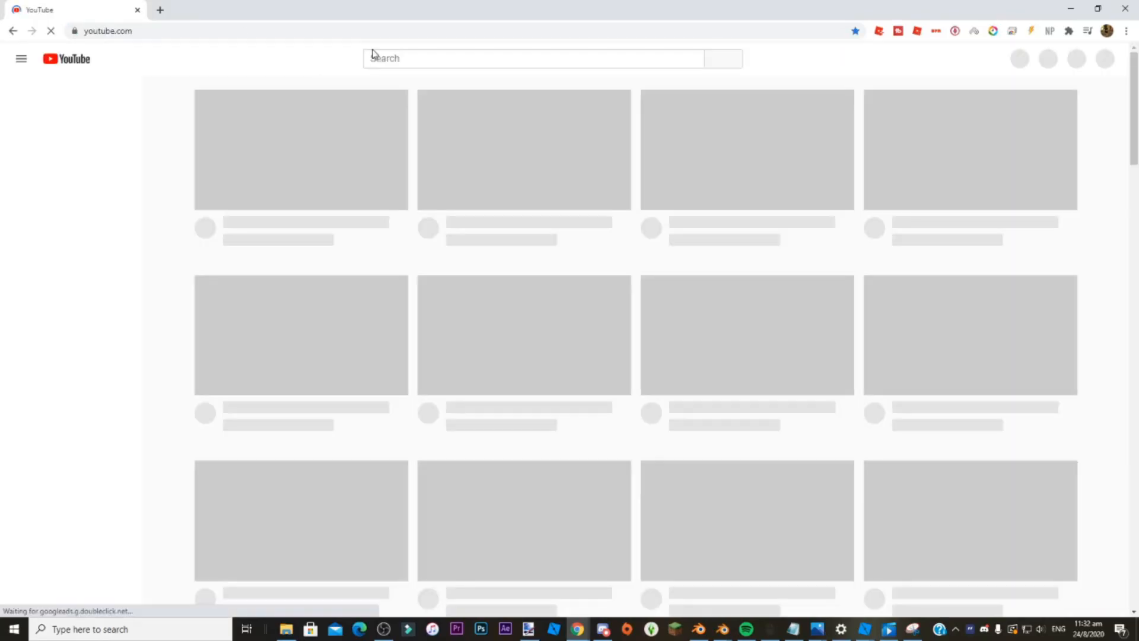
{"action": "left_click", "coordinate": [435, 57]}
{"action": "type", "text": "charli"}
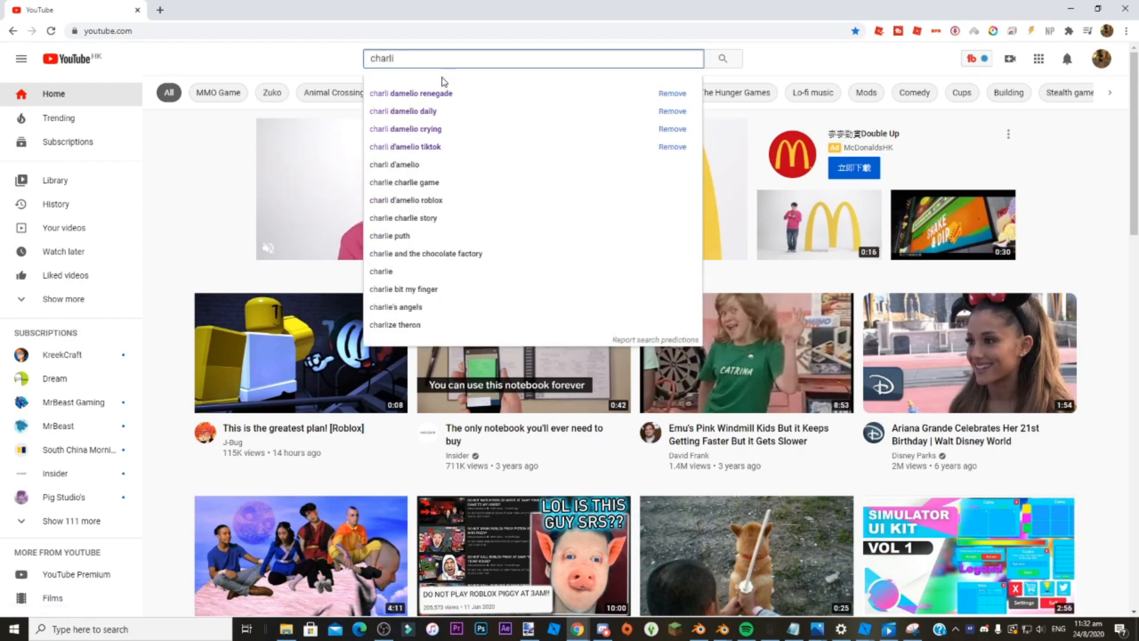
{"action": "left_click", "coordinate": [464, 97]}
{"action": "left_click", "coordinate": [460, 138]}
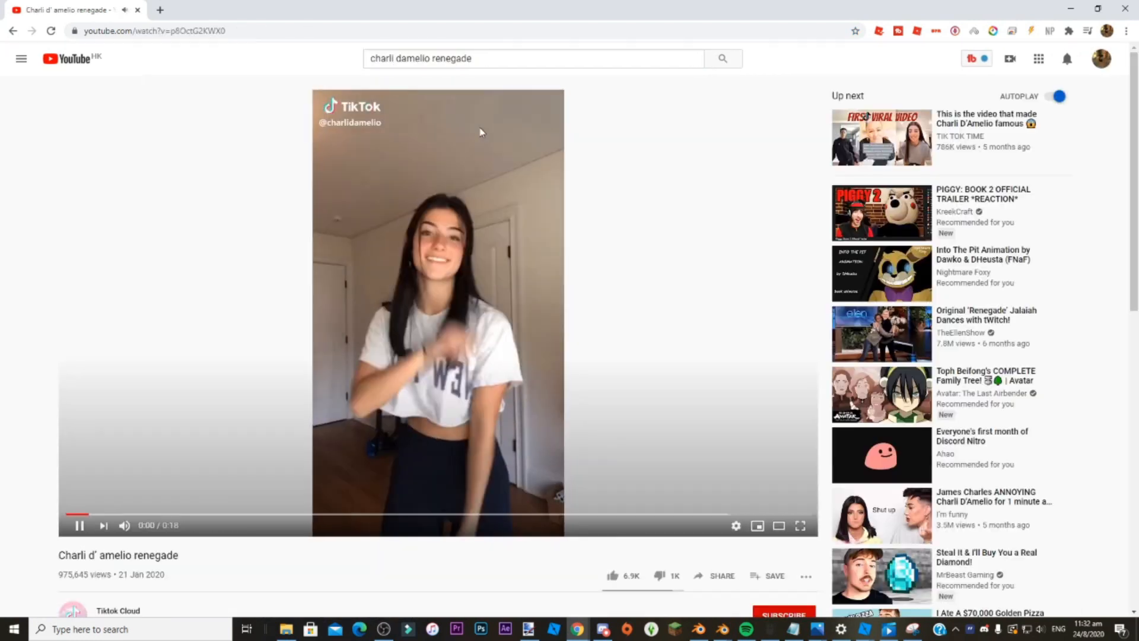
Copy the video's URL and open the ytmp3.cc converter in a new tab.
{"action": "left_click", "coordinate": [196, 31]}
{"action": "right_click", "coordinate": [196, 31]}
{"action": "key", "text": "ctrl+c"}
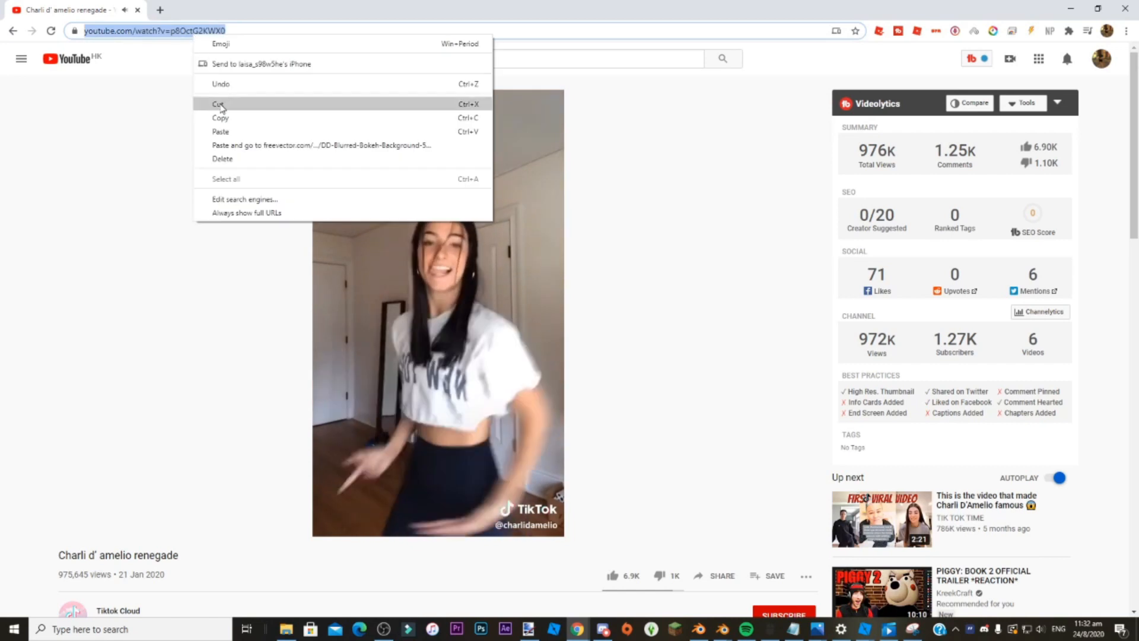
{"action": "left_click", "coordinate": [219, 118]}
{"action": "key", "text": "ctrl+t"}
{"action": "type", "text": "mp3"}
{"action": "left_click", "coordinate": [255, 97]}
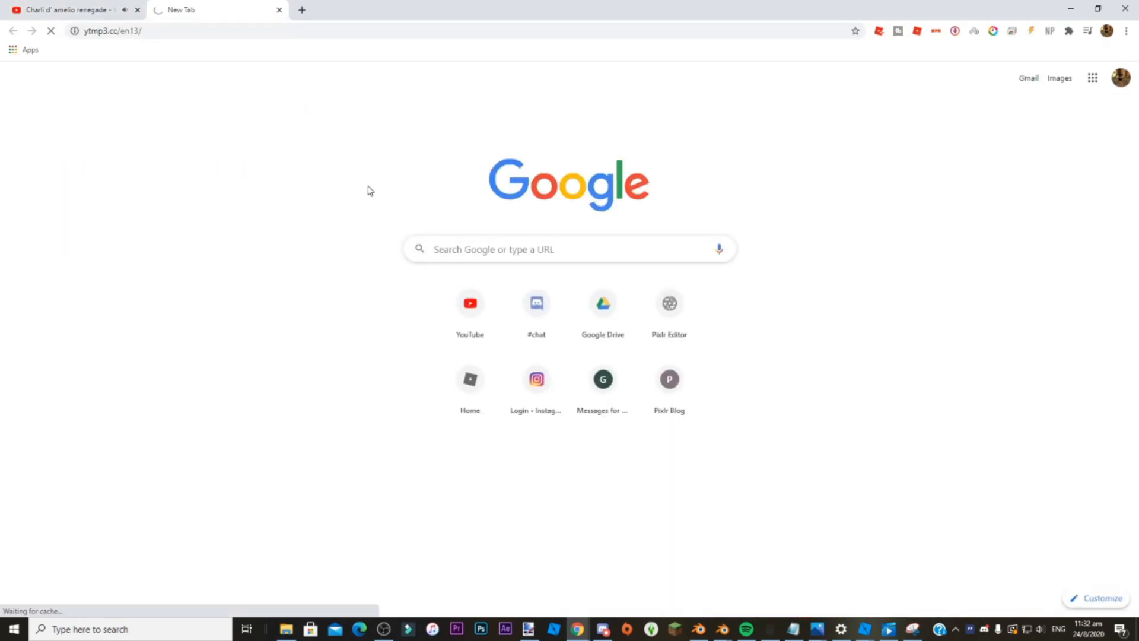
Pause the YouTube video, convert its link to MP4 on ytmp3.cc and download the file.
{"action": "left_click", "coordinate": [34, 9]}
{"action": "left_click", "coordinate": [80, 528]}
{"action": "left_click", "coordinate": [184, 10]}
{"action": "left_click", "coordinate": [423, 349]}
{"action": "key", "text": "ctrl+v"}
{"action": "left_click", "coordinate": [690, 187]}
{"action": "left_click", "coordinate": [603, 184]}
{"action": "left_click", "coordinate": [451, 222]}
{"action": "left_click", "coordinate": [509, 185]}
{"action": "key", "text": "ctrl+v"}
{"action": "left_click", "coordinate": [692, 187]}
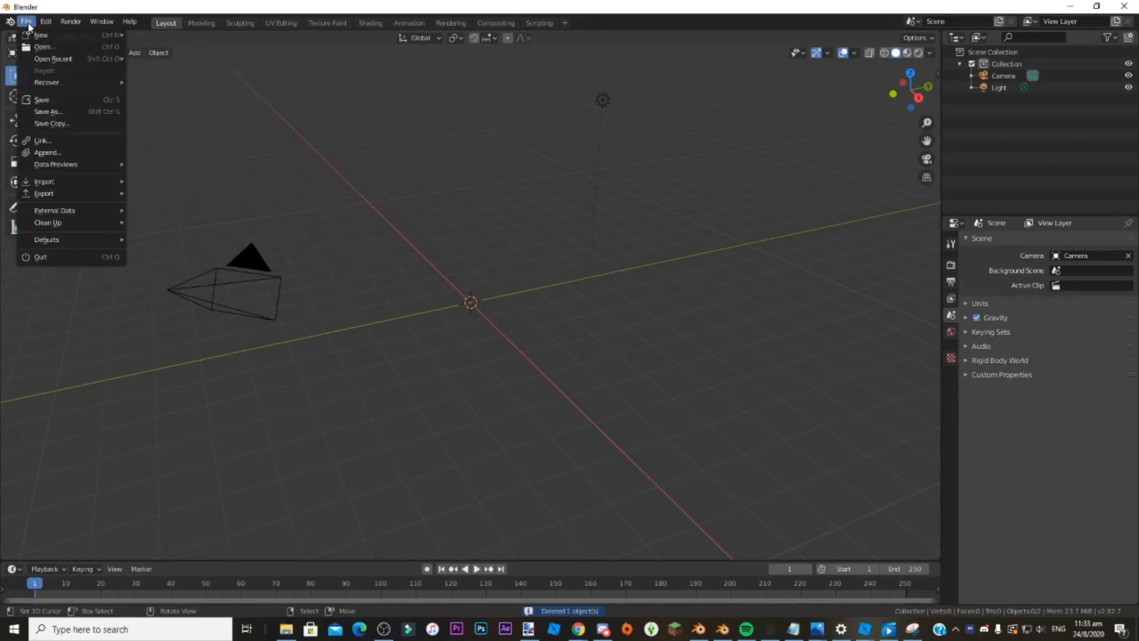
In Blender, open "Default - Copy - Copy - Copy.blend" from the woman rig folder.
{"action": "key", "text": "ctrl+q"}
{"action": "left_click", "coordinate": [599, 329]}
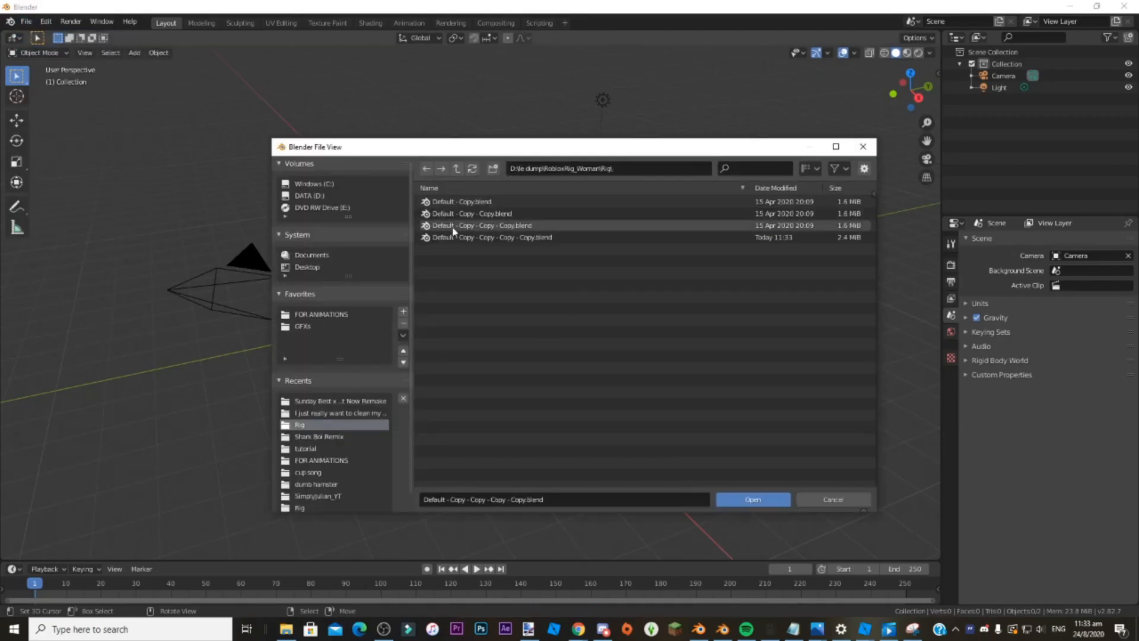
{"action": "left_click", "coordinate": [464, 238]}
{"action": "left_click", "coordinate": [436, 228]}
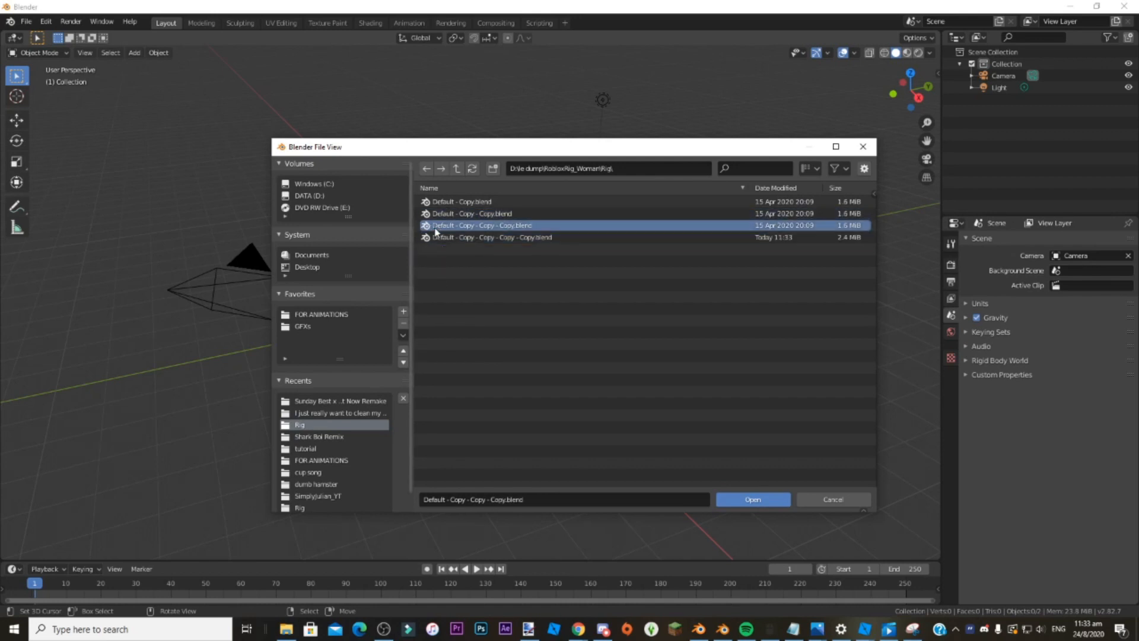
{"action": "left_click", "coordinate": [738, 499]}
{"action": "key", "text": "shift+grave"}
{"action": "key", "text": "w"}
{"action": "key", "text": "s"}
{"action": "left_click", "coordinate": [430, 289]}
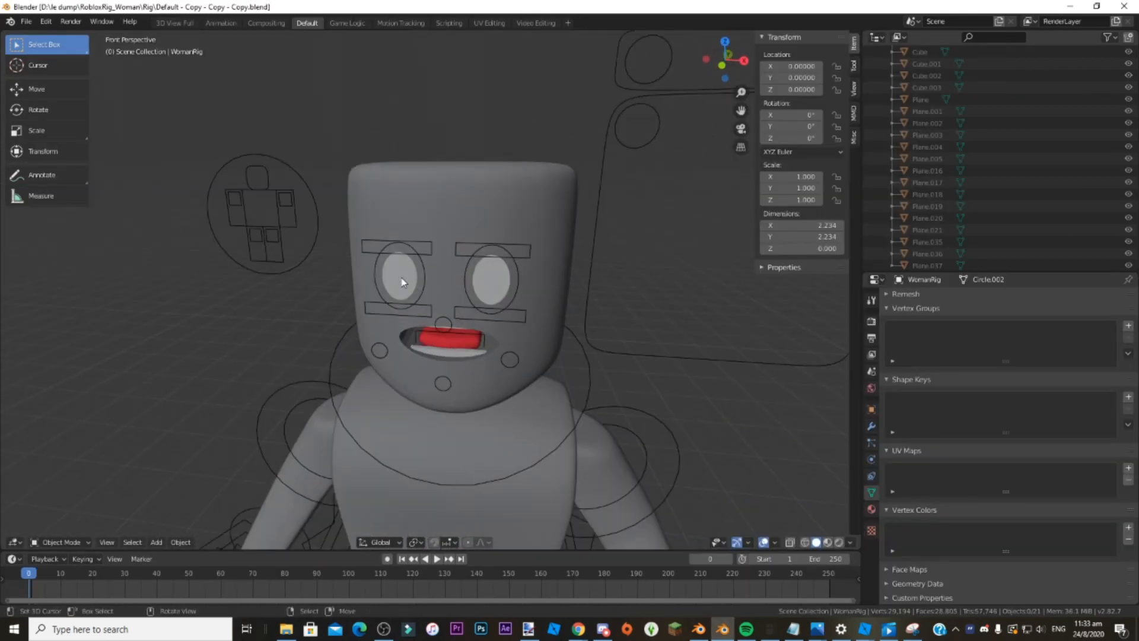
Switch to the Video Editing workspace and change the graph editor area to a 3D Viewport framing the character.
{"action": "left_click", "coordinate": [535, 23]}
{"action": "left_click", "coordinate": [11, 312]}
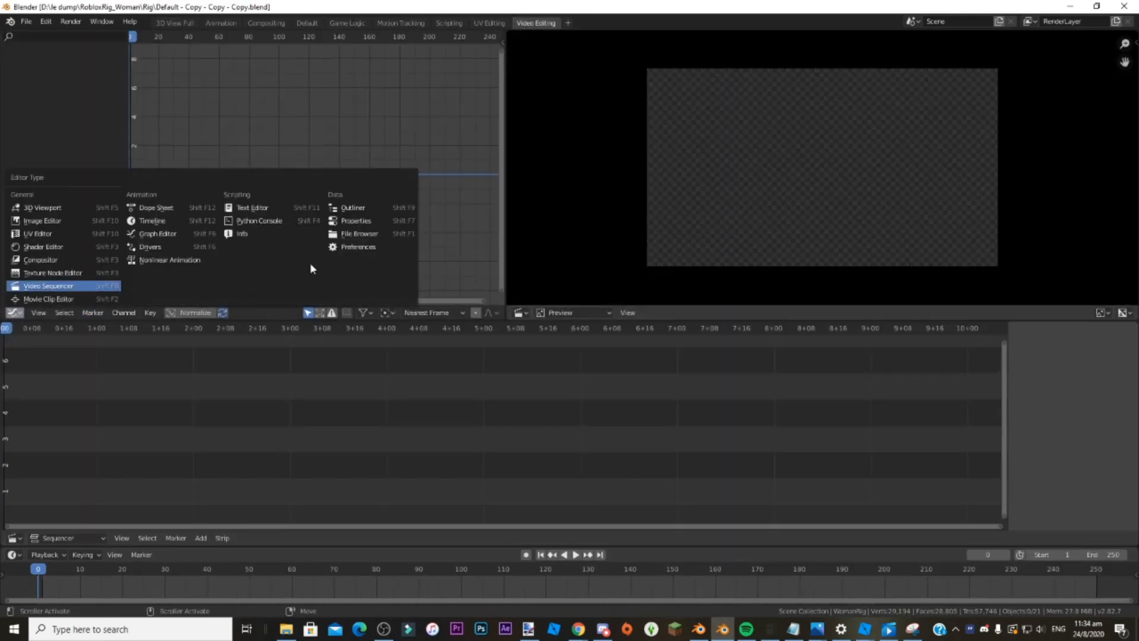
{"action": "left_click", "coordinate": [47, 208]}
{"action": "key", "text": "shift+grave"}
{"action": "key", "text": "s"}
{"action": "key", "text": "q"}
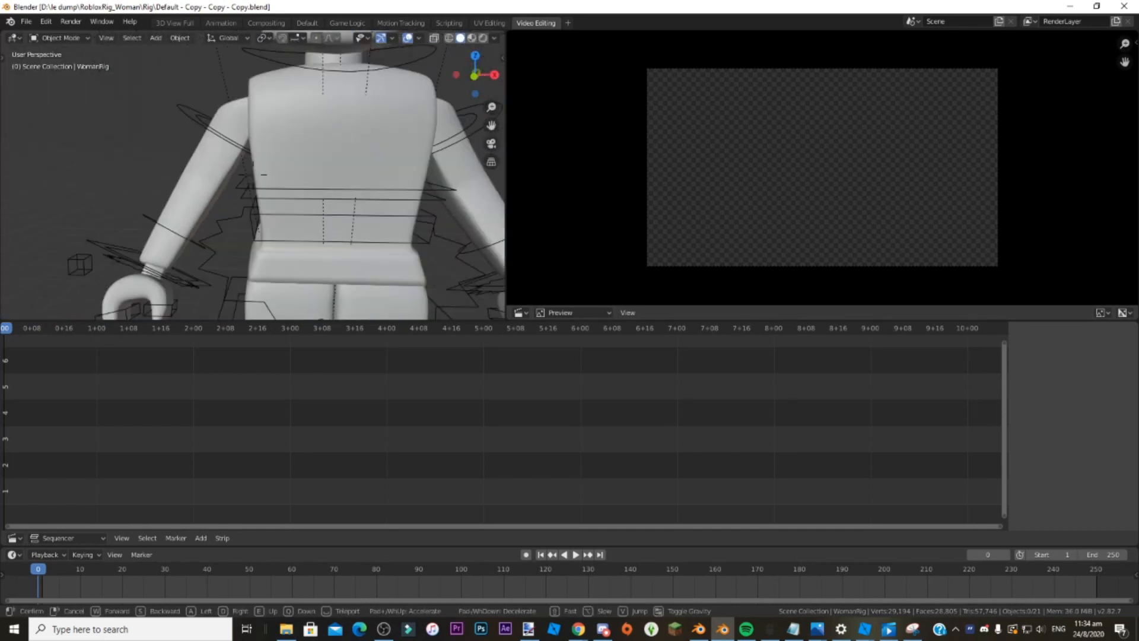
{"action": "left_click", "coordinate": [254, 179]}
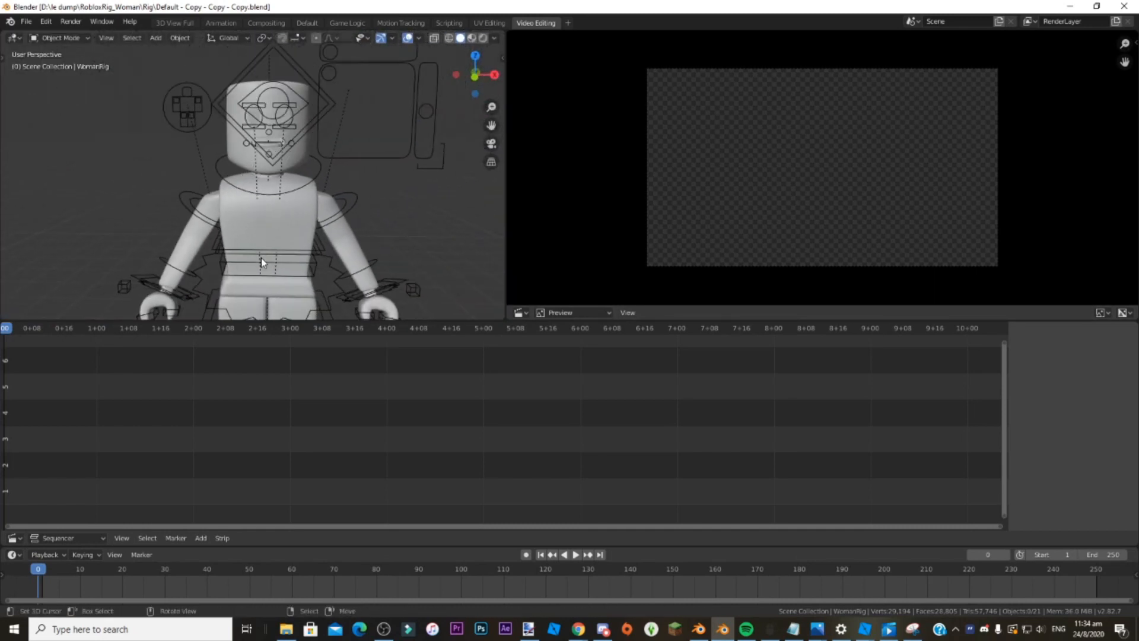
Select the character's torso, enlarge the 3D viewport area and change the sequencer below it to the Shader Editor.
{"action": "right_click", "coordinate": [311, 243]}
{"action": "left_click_drag", "start_coordinate": [427, 320], "coordinate": [457, 413]}
{"action": "left_click", "coordinate": [14, 538]}
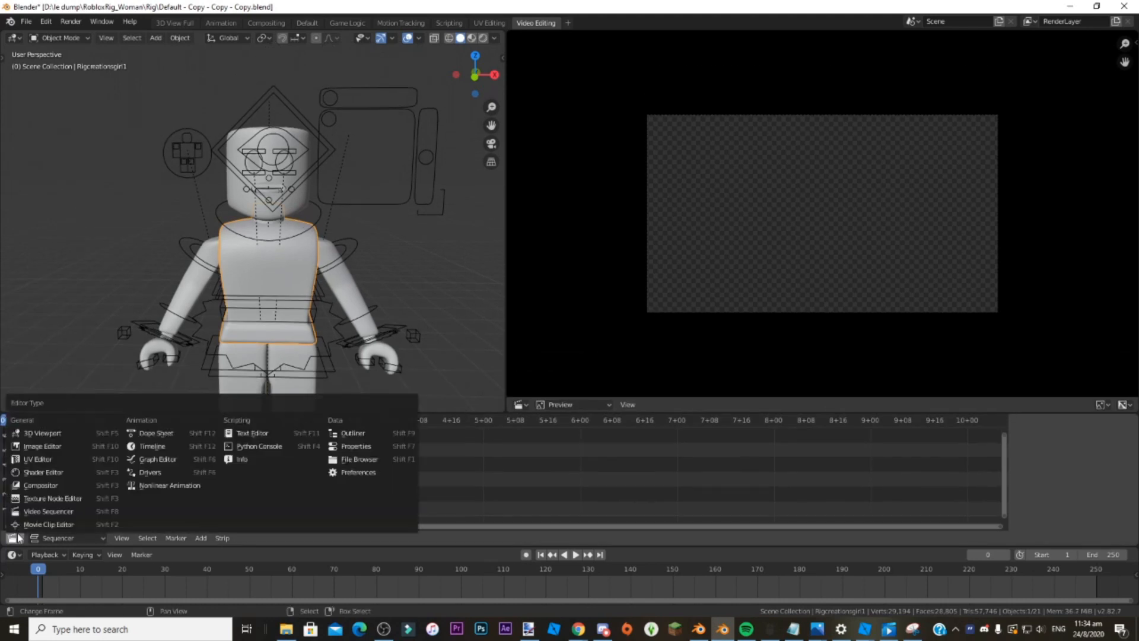
{"action": "left_click", "coordinate": [36, 474]}
Load the clothing texture image into the body material's image texture node and display the viewport in Material Preview.
{"action": "left_click_drag", "start_coordinate": [1004, 471], "coordinate": [1004, 452]}
{"action": "left_click", "coordinate": [397, 477]}
{"action": "left_click", "coordinate": [304, 412]}
{"action": "left_click", "coordinate": [307, 425]}
{"action": "left_click", "coordinate": [301, 412]}
{"action": "left_click", "coordinate": [483, 285]}
{"action": "key", "text": "Return"}
{"action": "left_click", "coordinate": [472, 38]}
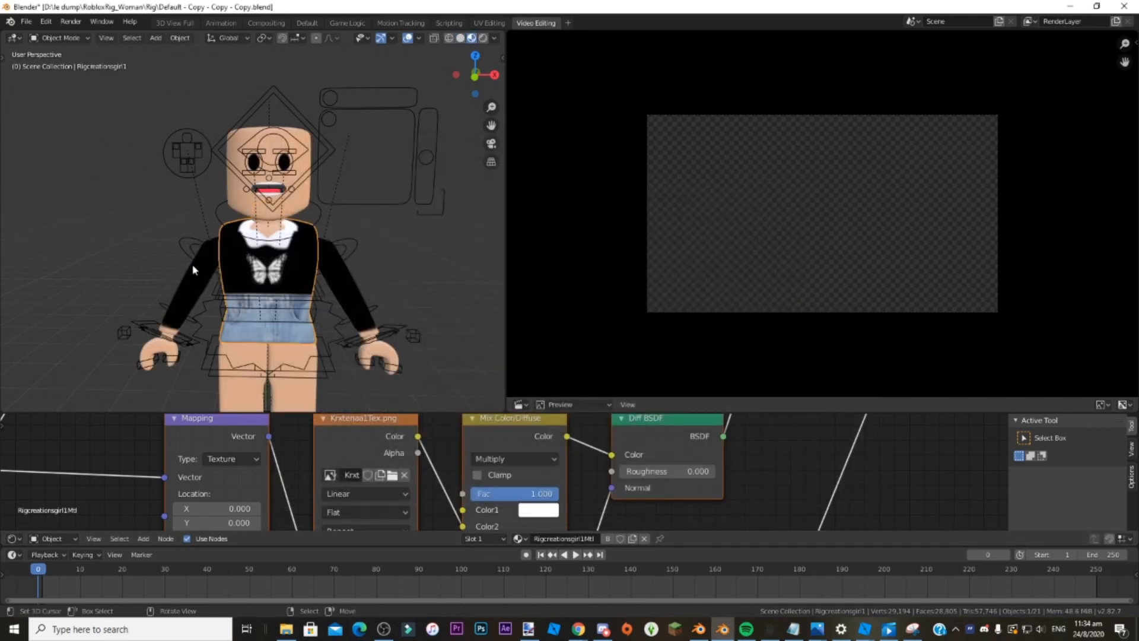
Delete the character's head mesh together with its eye and mouth parts.
{"action": "scroll", "coordinate": [176, 188], "scroll_direction": "up", "scroll_amount": 5}
{"action": "middle_click_drag", "start_coordinate": [176, 188], "coordinate": [297, 196]}
{"action": "right_click", "coordinate": [251, 235]}
{"action": "key", "text": "Delete"}
{"action": "right_click", "coordinate": [342, 229]}
{"action": "key", "text": "Delete"}
{"action": "key", "text": "Delete"}
{"action": "right_click", "coordinate": [124, 217]}
{"action": "key", "text": "x"}
{"action": "left_click", "coordinate": [124, 214]}
{"action": "right_click", "coordinate": [301, 293]}
{"action": "key", "text": "x"}
{"action": "left_click", "coordinate": [301, 293]}
{"action": "right_click", "coordinate": [265, 323]}
{"action": "key", "text": "x"}
{"action": "left_click", "coordinate": [266, 324]}
Select the character's armature and put it in Pose Mode.
{"action": "key", "text": "s"}
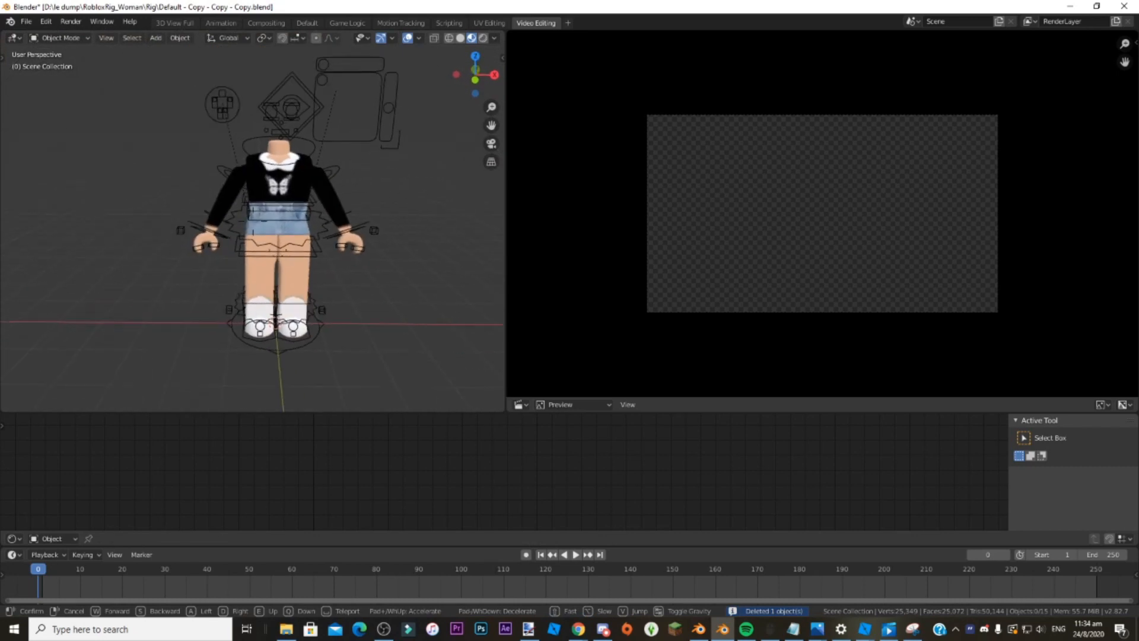
{"action": "left_click", "coordinate": [252, 222]}
{"action": "right_click", "coordinate": [287, 246]}
{"action": "key", "text": "ctrl+Tab"}
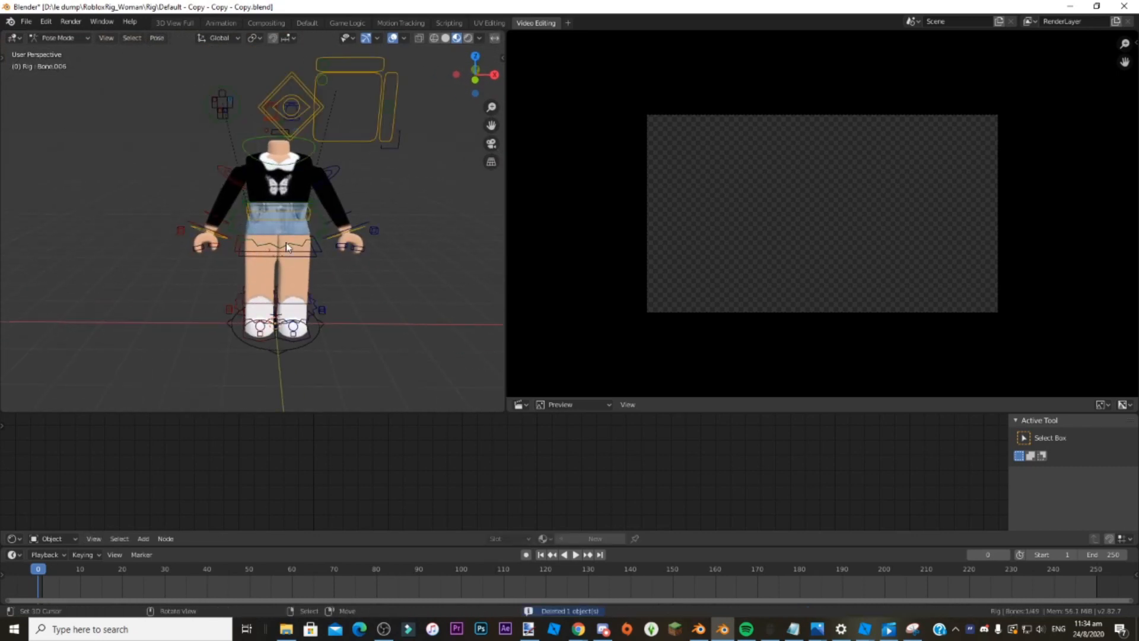
Change the Shader Editor area back to the Video Sequencer and widen the 3D viewport beside the preview.
{"action": "left_click", "coordinate": [9, 537]}
{"action": "left_click", "coordinate": [65, 506]}
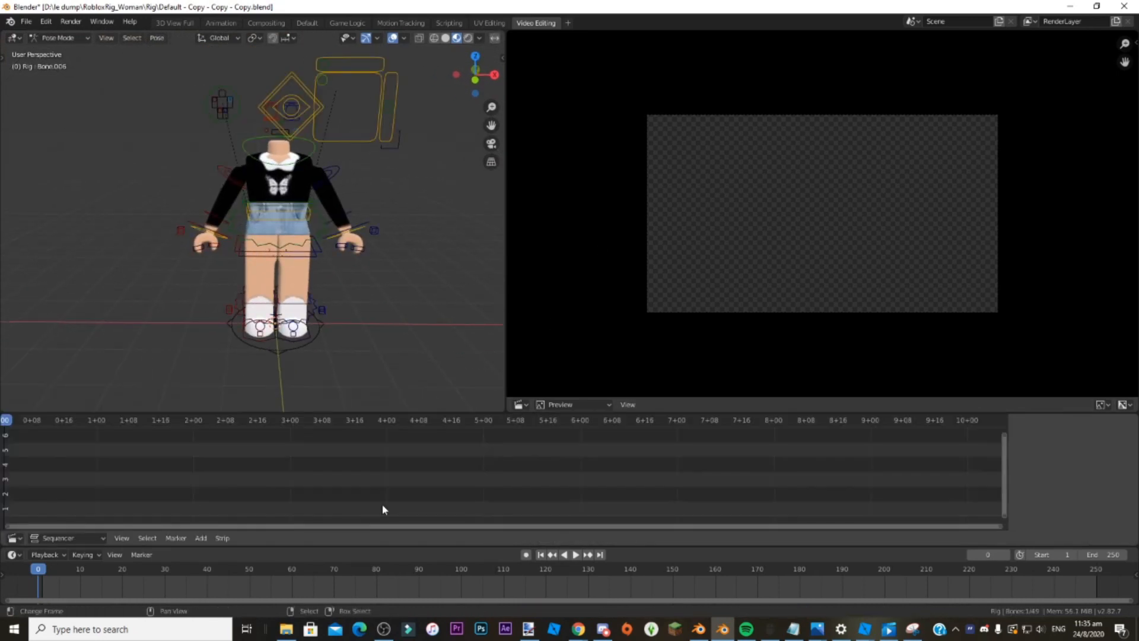
{"action": "left_click_drag", "start_coordinate": [507, 353], "coordinate": [621, 347]}
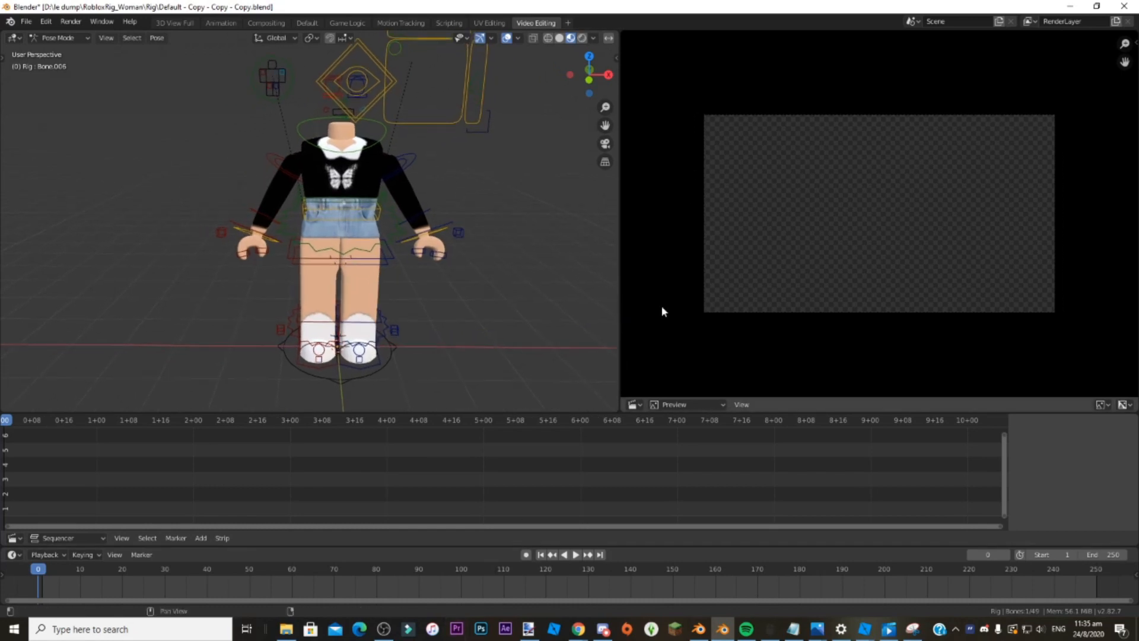
Set the output resolution's X to 720 px through the Properties editor, then return that area to the Video Sequencer preview.
{"action": "left_click", "coordinate": [632, 403]}
{"action": "left_click", "coordinate": [982, 315]}
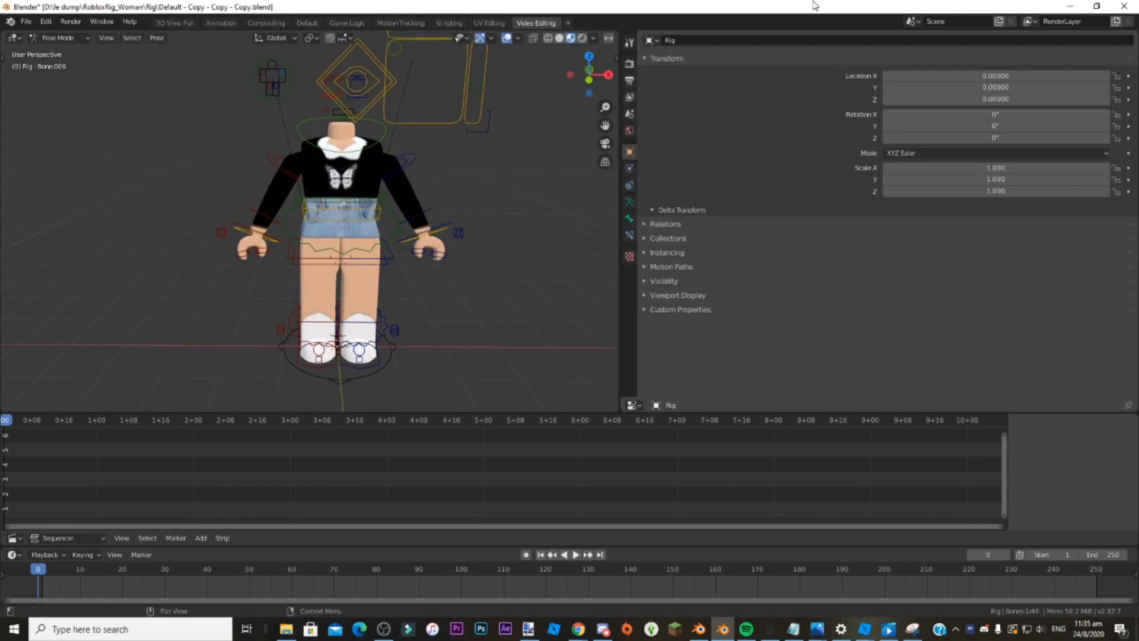
{"action": "left_click", "coordinate": [629, 83]}
{"action": "left_click", "coordinate": [1021, 53]}
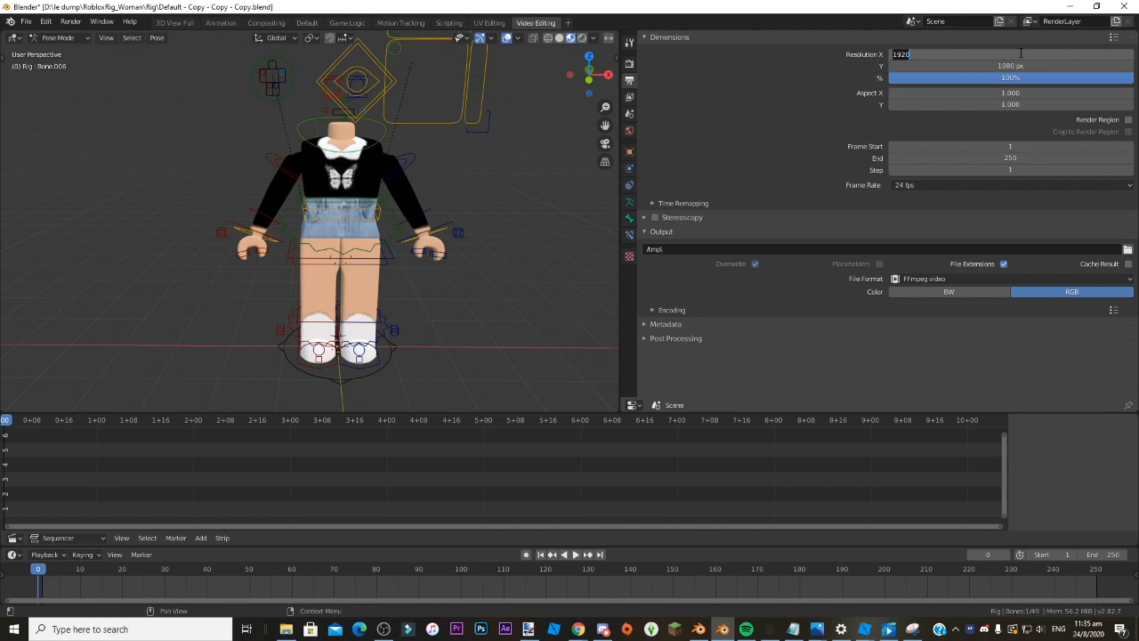
{"action": "type", "text": "720"}
{"action": "key", "text": "Return"}
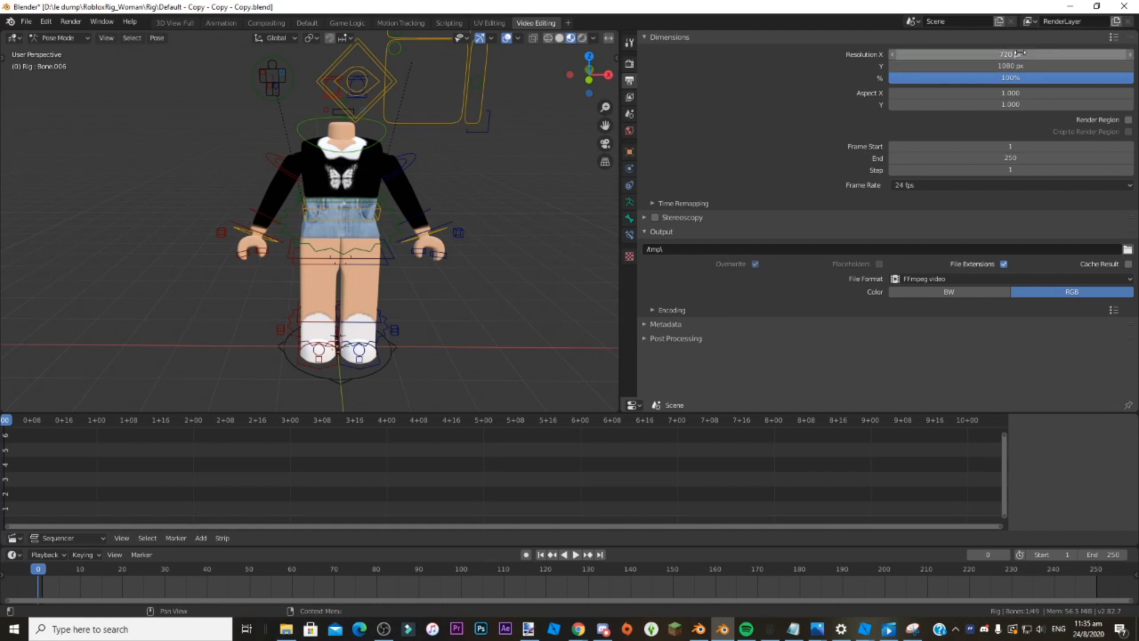
{"action": "left_click", "coordinate": [632, 404]}
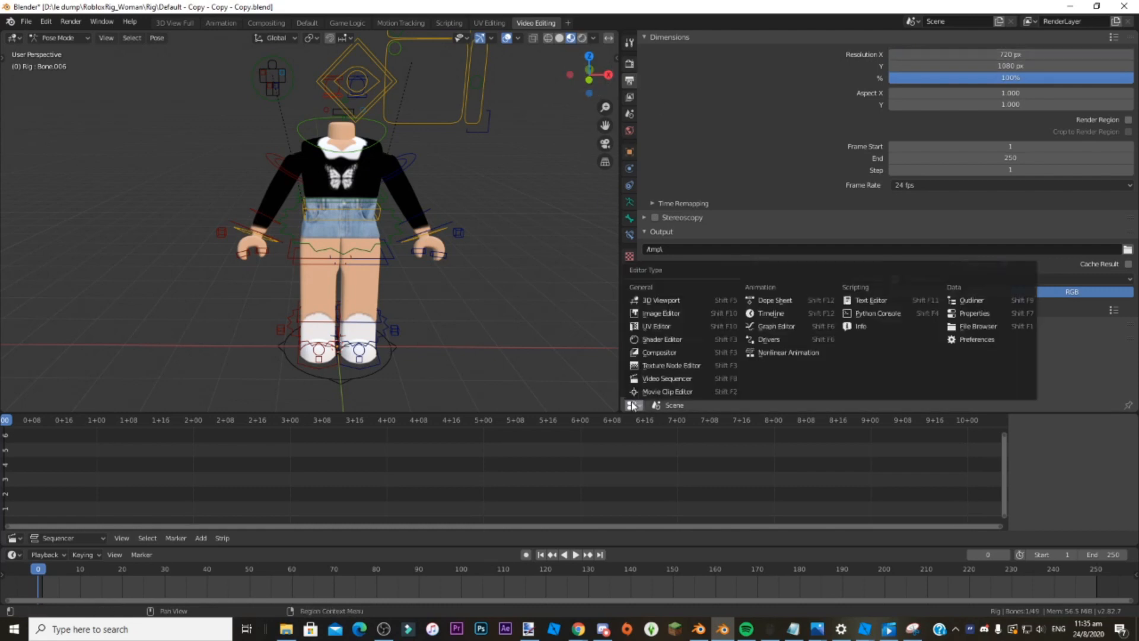
{"action": "left_click", "coordinate": [669, 380]}
Dismiss the desktop notifications and locate the downloaded renegade video in File Explorer's Downloads folder.
{"action": "left_click", "coordinate": [1021, 590]}
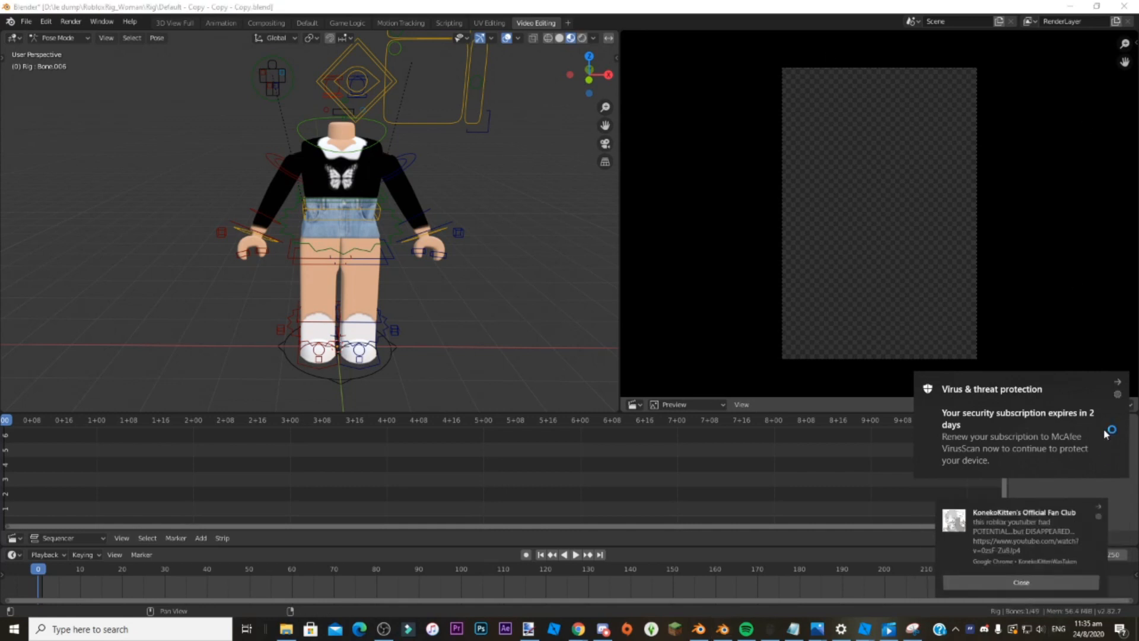
{"action": "left_click", "coordinate": [1112, 514]}
{"action": "left_click", "coordinate": [285, 630]}
{"action": "scroll", "coordinate": [736, 355], "scroll_direction": "up", "scroll_amount": 3}
{"action": "left_click", "coordinate": [737, 281]}
{"action": "left_click", "coordinate": [829, 300]}
{"action": "left_click_drag", "start_coordinate": [828, 300], "coordinate": [692, 325]}
Set the start frame to 0 and place the downloaded "Charli d amelio renegade" video in the sequencer at frame 0.
{"action": "left_click", "coordinate": [633, 465]}
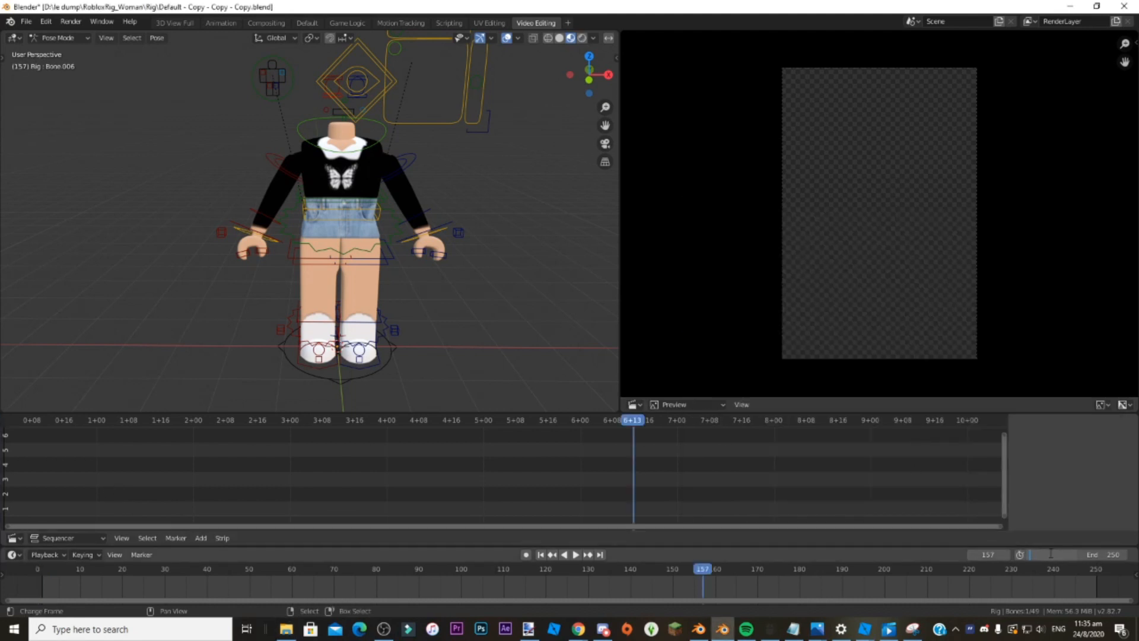
{"action": "left_click", "coordinate": [540, 557]}
{"action": "key", "text": "alt+Tab"}
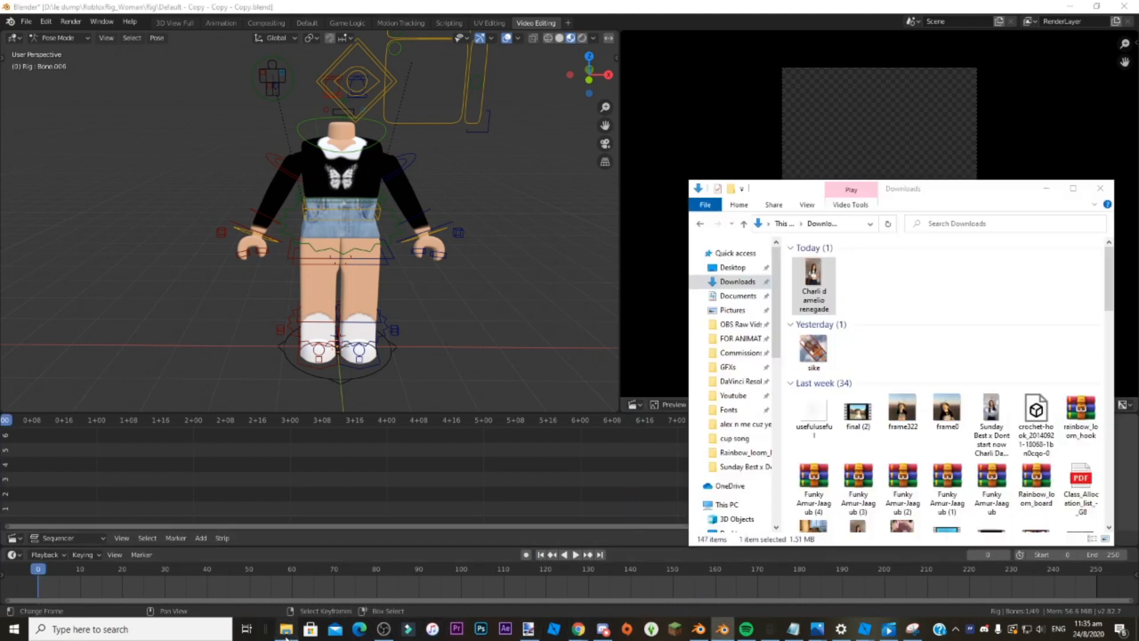
{"action": "left_click_drag", "start_coordinate": [416, 482], "coordinate": [446, 446]}
{"action": "left_click", "coordinate": [446, 445]}
Play back the imported dance clip from the first frame.
{"action": "left_click", "coordinate": [540, 555]}
{"action": "left_click", "coordinate": [575, 555]}
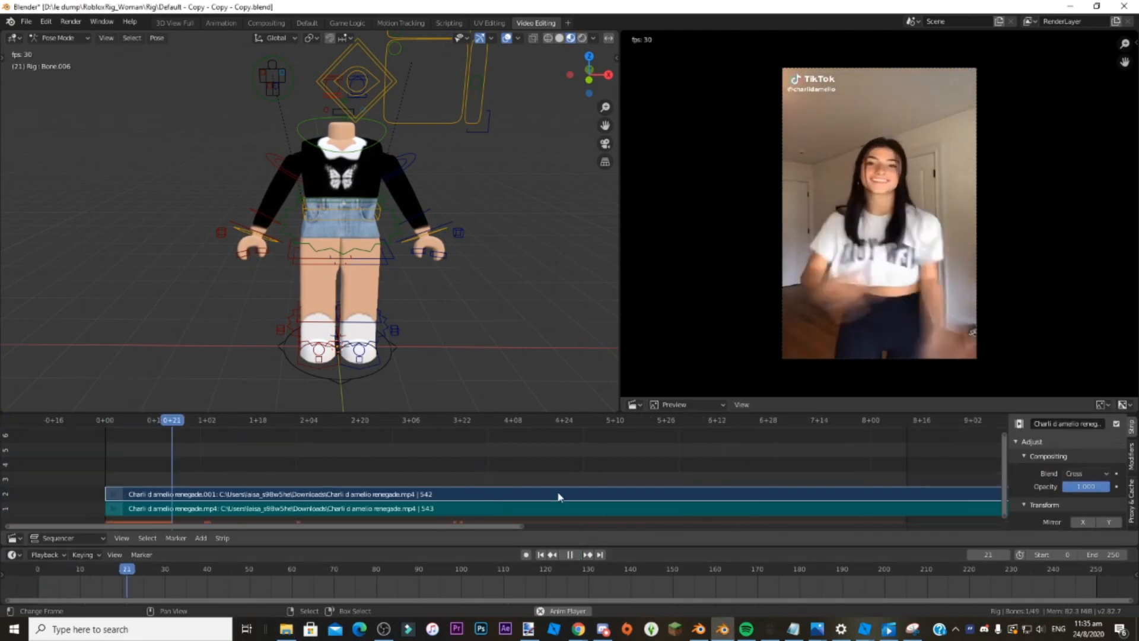
{"action": "left_click", "coordinate": [567, 555]}
{"action": "left_click", "coordinate": [13, 554]}
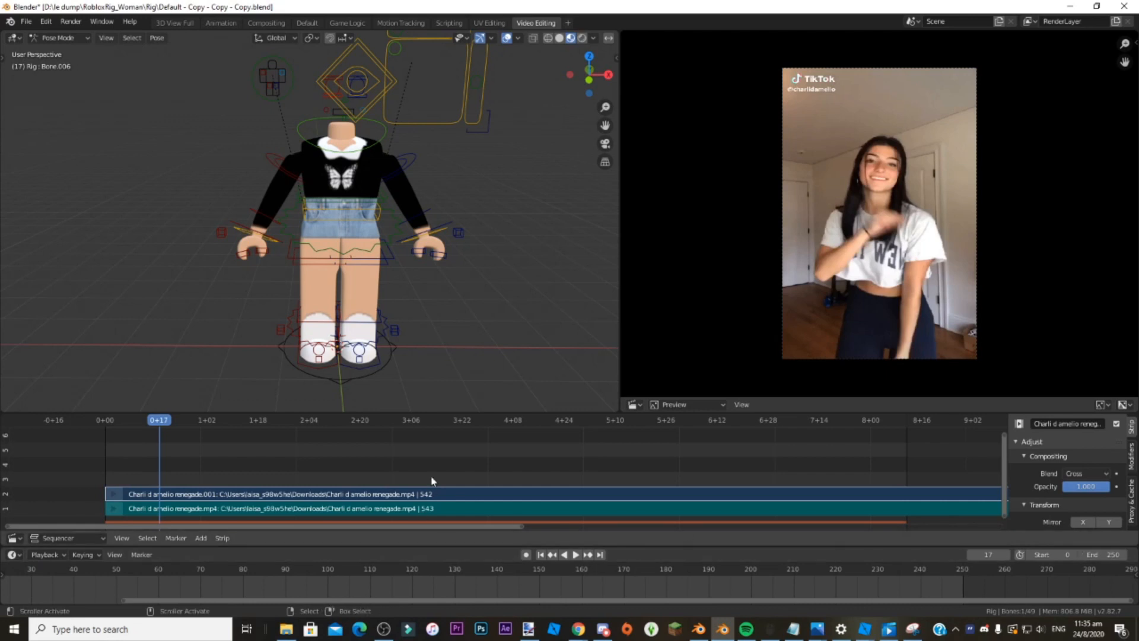
Set the scene's end frame to 542.
{"action": "left_click", "coordinate": [1104, 554]}
{"action": "type", "text": "542"}
{"action": "key", "text": "Return"}
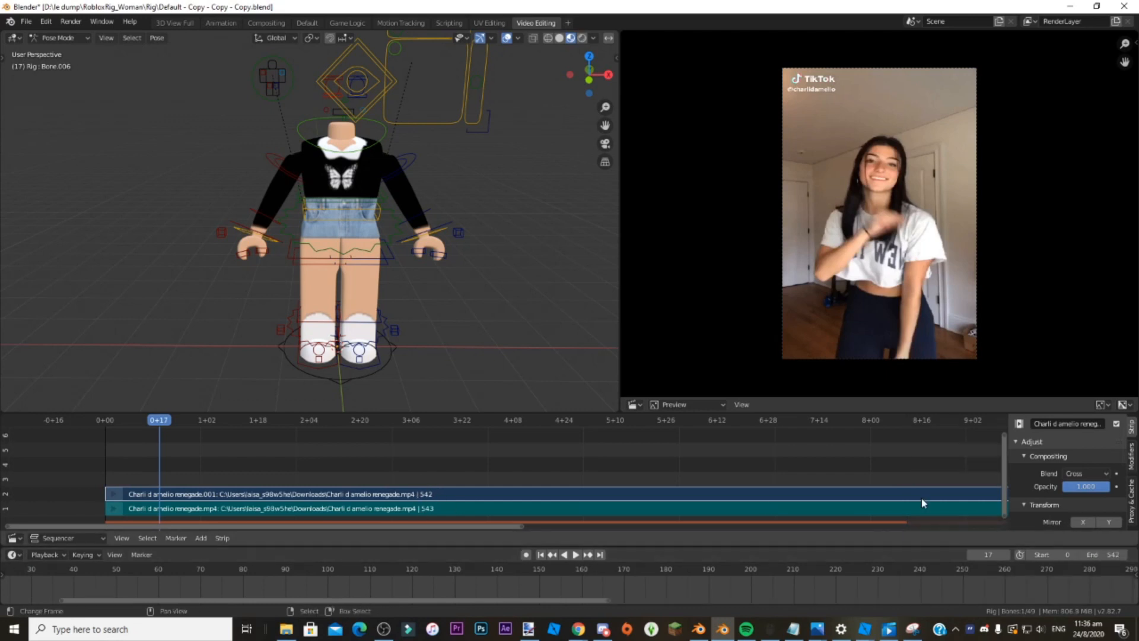
Play the clip through to find where the dance ends, and set the scene's end frame to 450.
{"action": "left_click", "coordinate": [575, 554]}
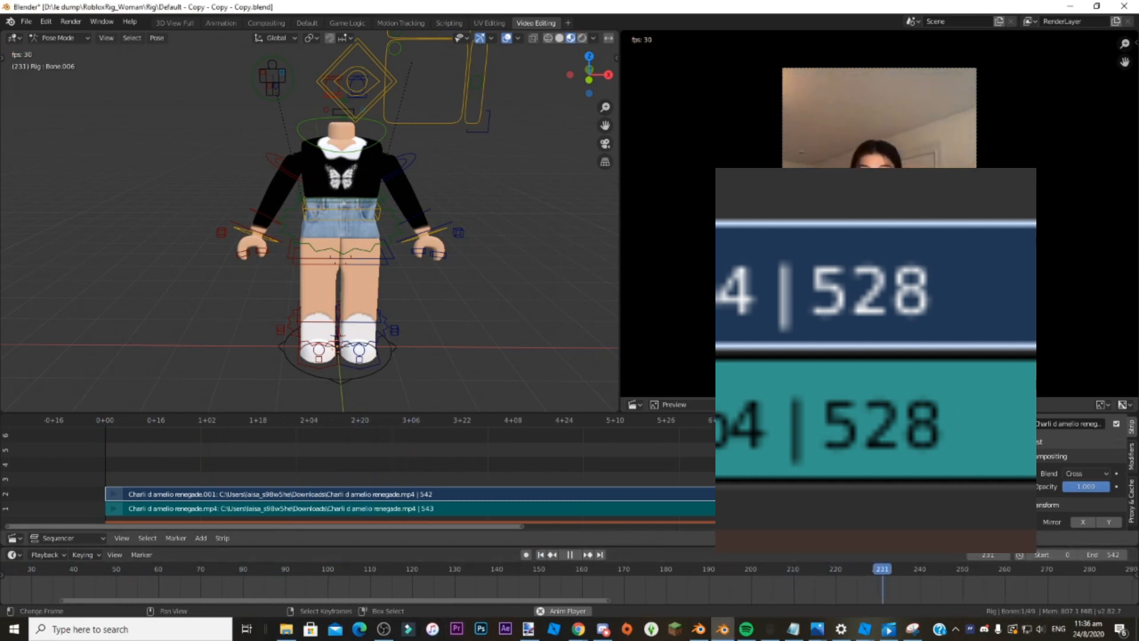
{"action": "left_click_drag", "start_coordinate": [552, 600], "coordinate": [731, 576]}
{"action": "left_click_drag", "start_coordinate": [524, 526], "coordinate": [1096, 493]}
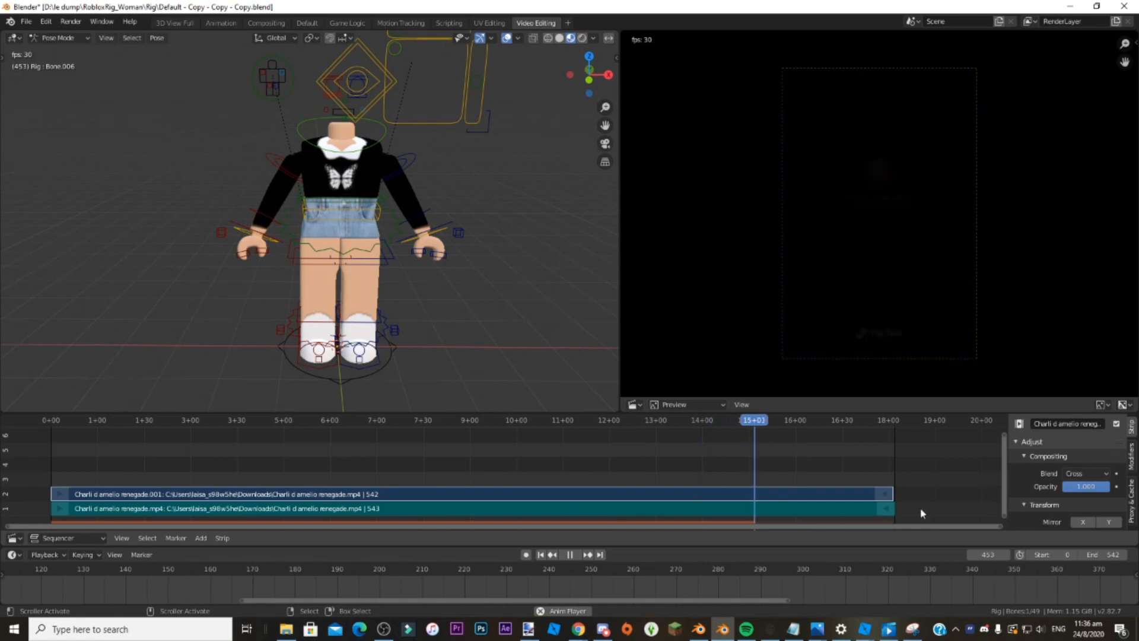
{"action": "key", "text": "space"}
{"action": "left_click_drag", "start_coordinate": [788, 490], "coordinate": [749, 507]}
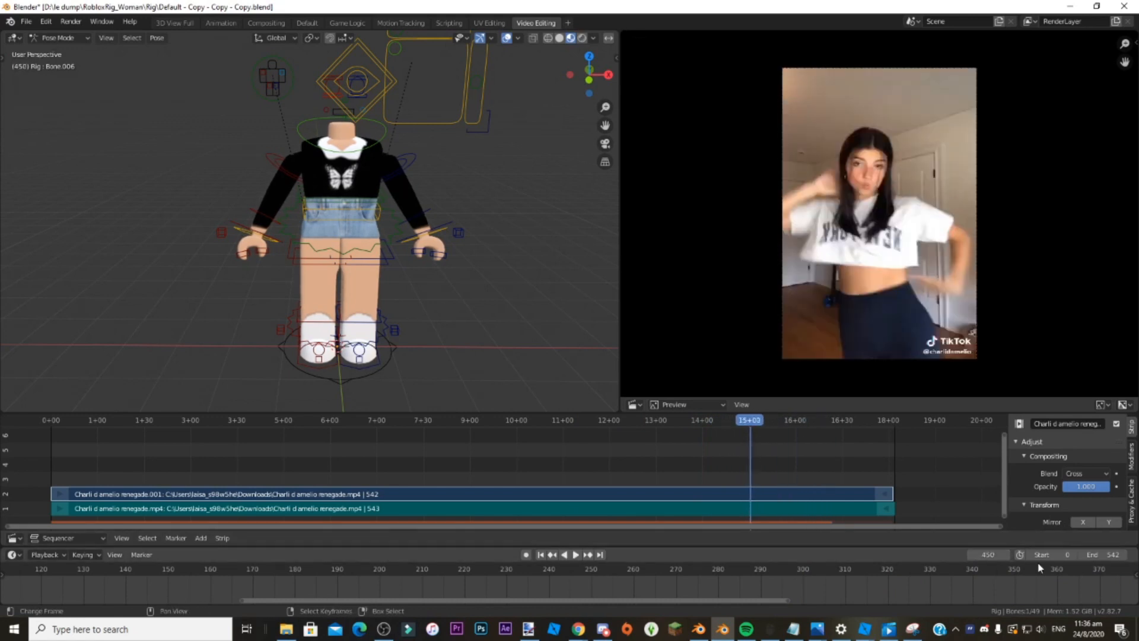
{"action": "key", "text": "Return"}
Play back the shortened frame range from its beginning.
{"action": "left_click_drag", "start_coordinate": [749, 416], "coordinate": [54, 552]}
{"action": "left_click", "coordinate": [578, 555]}
{"action": "key", "text": "space"}
Return to Object Mode, add a camera and look through it in the 3D viewport.
{"action": "key", "text": "shift+a"}
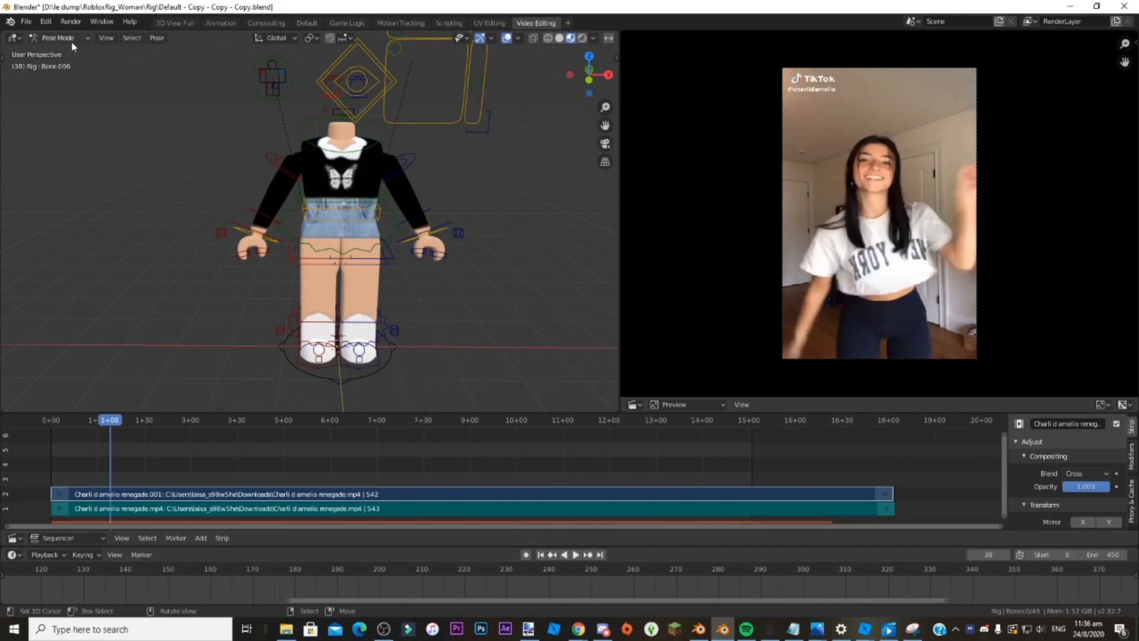
{"action": "left_click", "coordinate": [71, 40]}
{"action": "left_click", "coordinate": [72, 54]}
{"action": "key", "text": "shift+a"}
{"action": "left_click", "coordinate": [225, 399]}
{"action": "left_click", "coordinate": [604, 145]}
Fly the camera back and up until the character is framed in the camera view.
{"action": "key", "text": "shift+grave"}
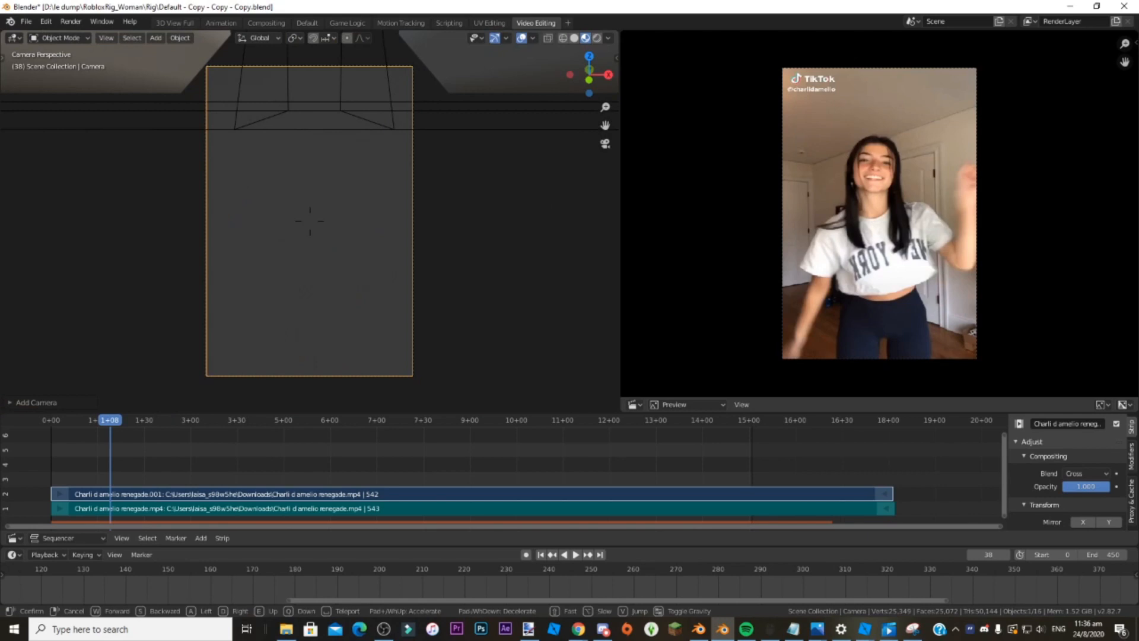
{"action": "key", "text": "s"}
{"action": "key", "text": "e"}
{"action": "key", "text": "s"}
{"action": "left_click", "coordinate": [310, 220]}
Go to frame 0, enable auto keying and fly the camera slightly closer to the character.
{"action": "left_click_drag", "start_coordinate": [110, 421], "coordinate": [50, 475]}
{"action": "left_click", "coordinate": [525, 554]}
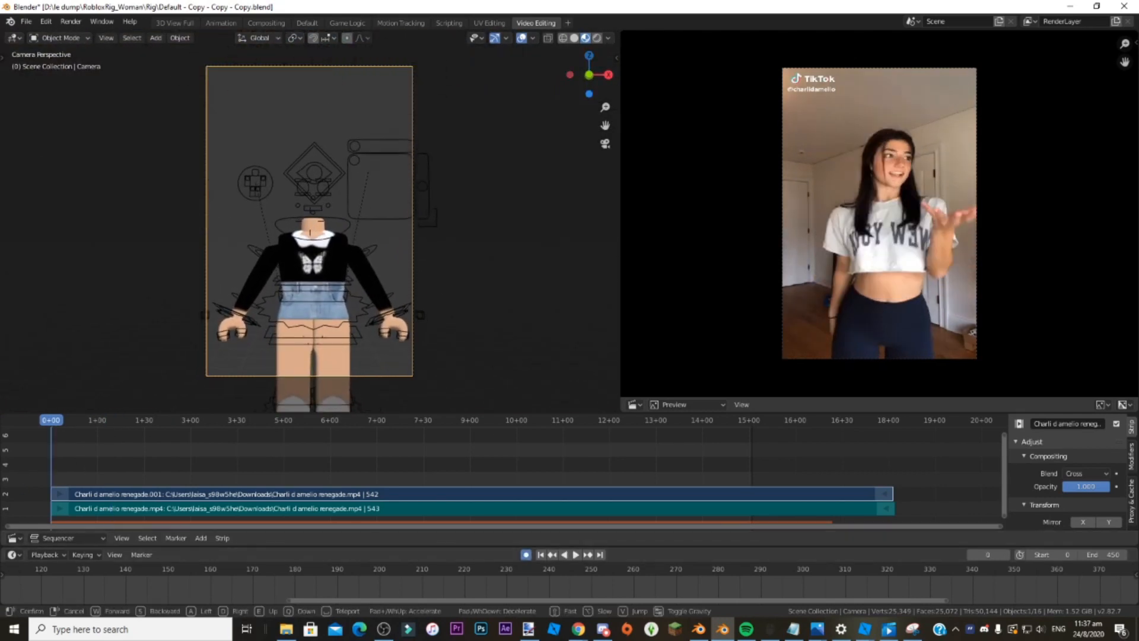
{"action": "key", "text": "w"}
{"action": "left_click", "coordinate": [309, 221]}
Bring frame 0 into view on the timeline and enlarge the timeline area by shrinking the sequencer above it.
{"action": "left_click_drag", "start_coordinate": [390, 600], "coordinate": [95, 602]}
{"action": "left_click_drag", "start_coordinate": [200, 546], "coordinate": [1076, 528]}
{"action": "key", "text": "space"}
{"action": "left_click_drag", "start_coordinate": [44, 542], "coordinate": [41, 539]}
{"action": "left_click_drag", "start_coordinate": [284, 531], "coordinate": [10, 526]}
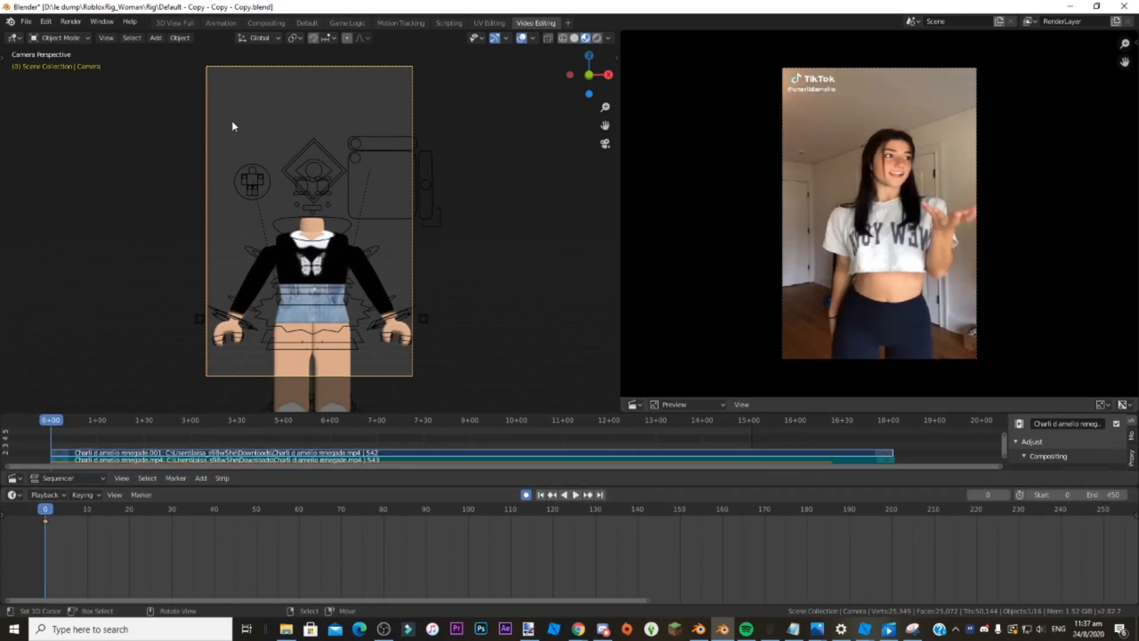
Import an OBJ model from the Sunday Best x Don't Start Now Remake folder into the scene.
{"action": "left_click", "coordinate": [26, 21]}
{"action": "mouse_move", "coordinate": [60, 185]}
{"action": "left_click", "coordinate": [178, 279]}
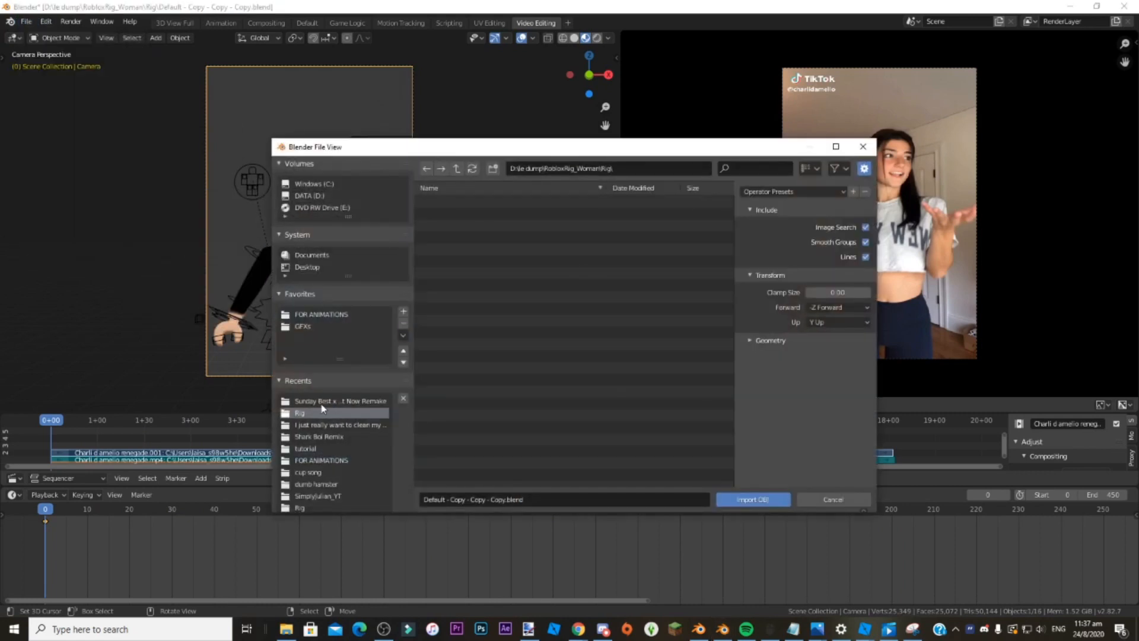
{"action": "left_click", "coordinate": [446, 214]}
{"action": "left_click", "coordinate": [729, 500]}
Set the origin of the imported model.
{"action": "left_click", "coordinate": [179, 37]}
{"action": "mouse_move", "coordinate": [210, 67]}
{"action": "left_click", "coordinate": [328, 89]}
Rotate and move the imported model into place on the character rig.
{"action": "left_click", "coordinate": [2, 58]}
{"action": "left_click", "coordinate": [16, 125]}
{"action": "left_click_drag", "start_coordinate": [352, 192], "coordinate": [266, 190]}
{"action": "scroll", "coordinate": [313, 137], "scroll_direction": "up", "scroll_amount": 4}
{"action": "left_click_drag", "start_coordinate": [313, 127], "coordinate": [315, 142]}
{"action": "middle_click_drag", "start_coordinate": [356, 178], "coordinate": [332, 195]}
{"action": "scroll", "coordinate": [332, 178], "scroll_direction": "up", "scroll_amount": 6}
{"action": "left_click", "coordinate": [16, 105]}
{"action": "left_click_drag", "start_coordinate": [394, 178], "coordinate": [373, 180]}
Play back the dance animation through the camera view and stop it.
{"action": "key", "text": "KP_0"}
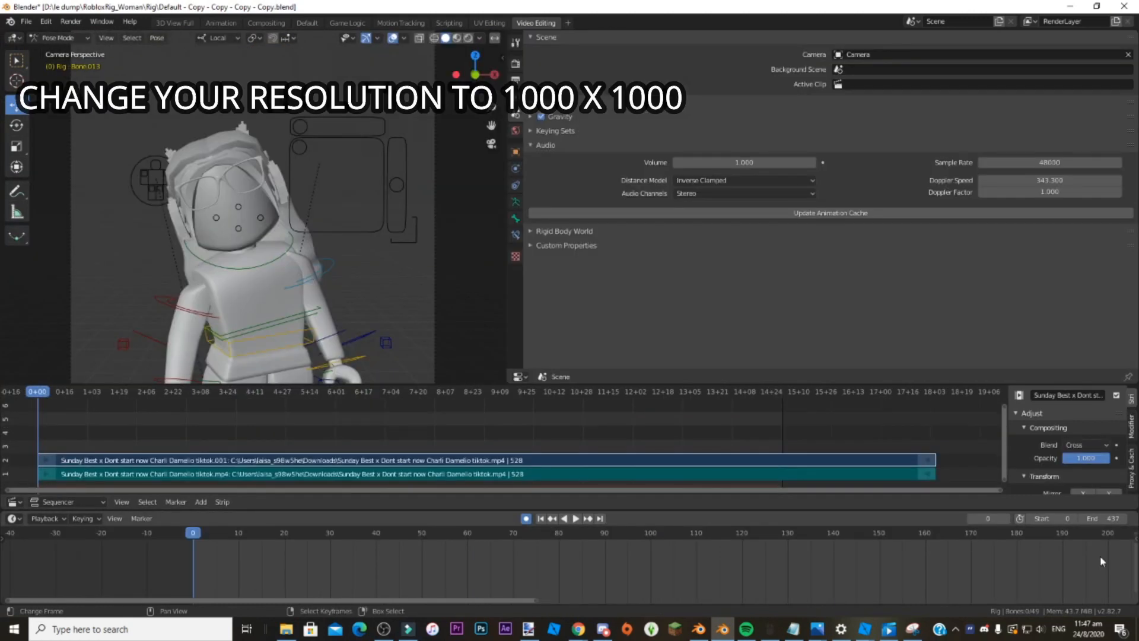
{"action": "left_click", "coordinate": [574, 517]}
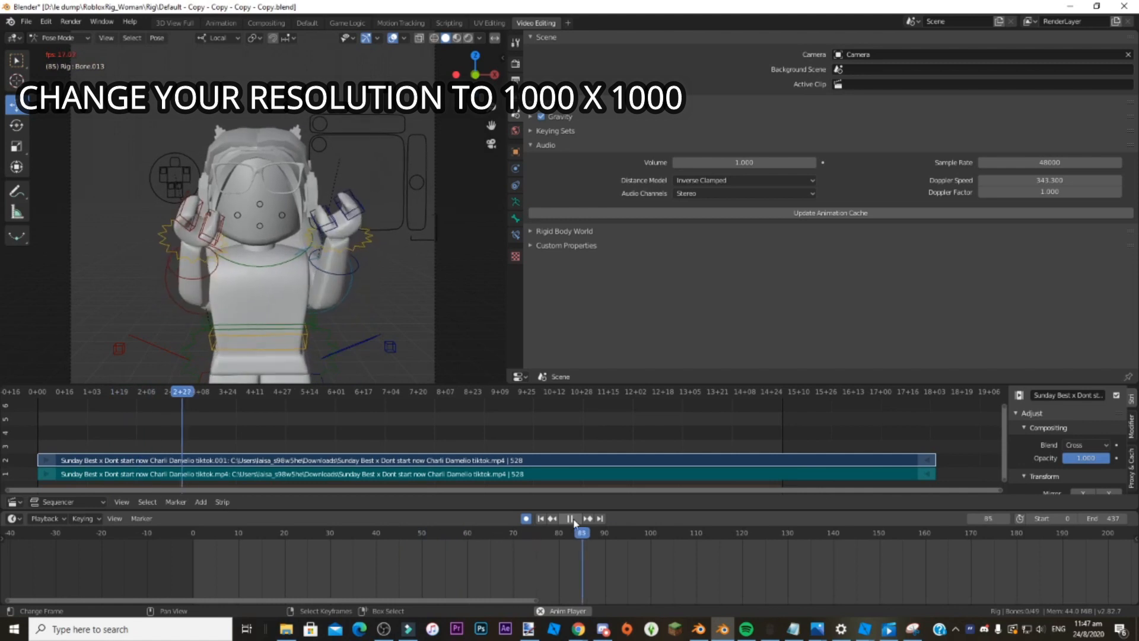
{"action": "left_click", "coordinate": [574, 519]}
Set the Cycles render device to GPU Compute.
{"action": "left_click", "coordinate": [515, 64]}
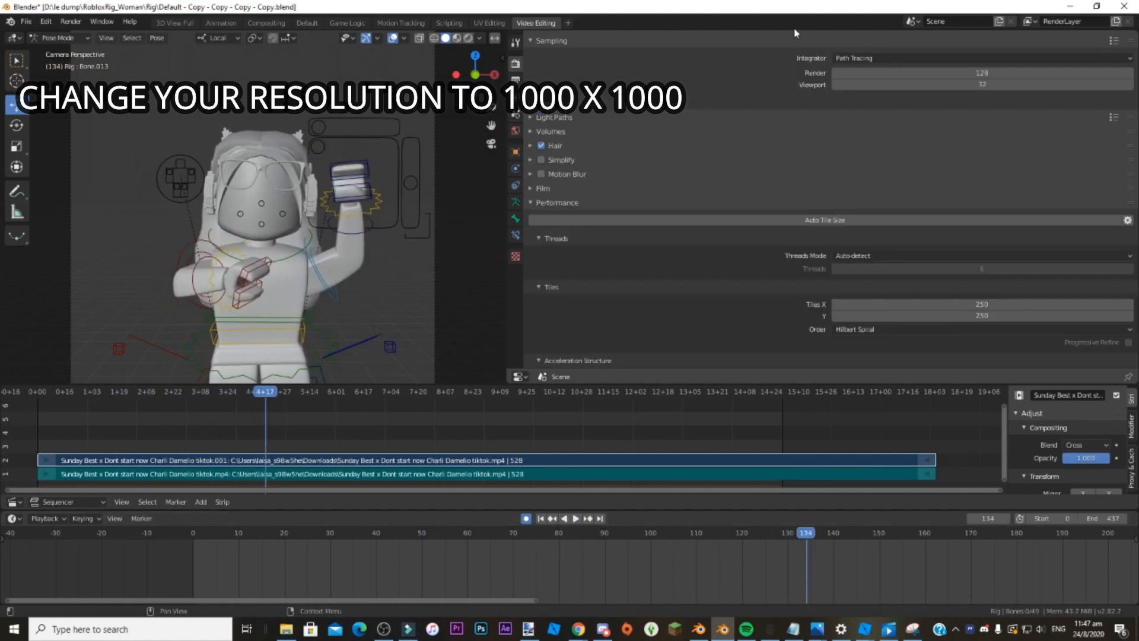
{"action": "scroll", "coordinate": [720, 173], "scroll_direction": "up", "scroll_amount": 2}
{"action": "left_click", "coordinate": [856, 70]}
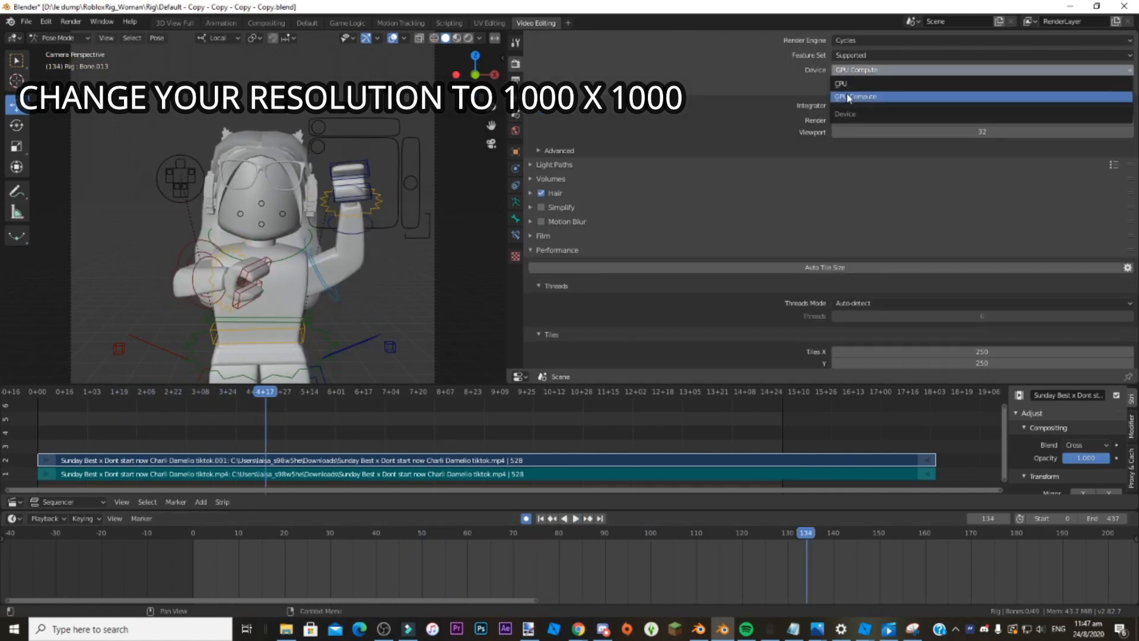
{"action": "left_click", "coordinate": [848, 96]}
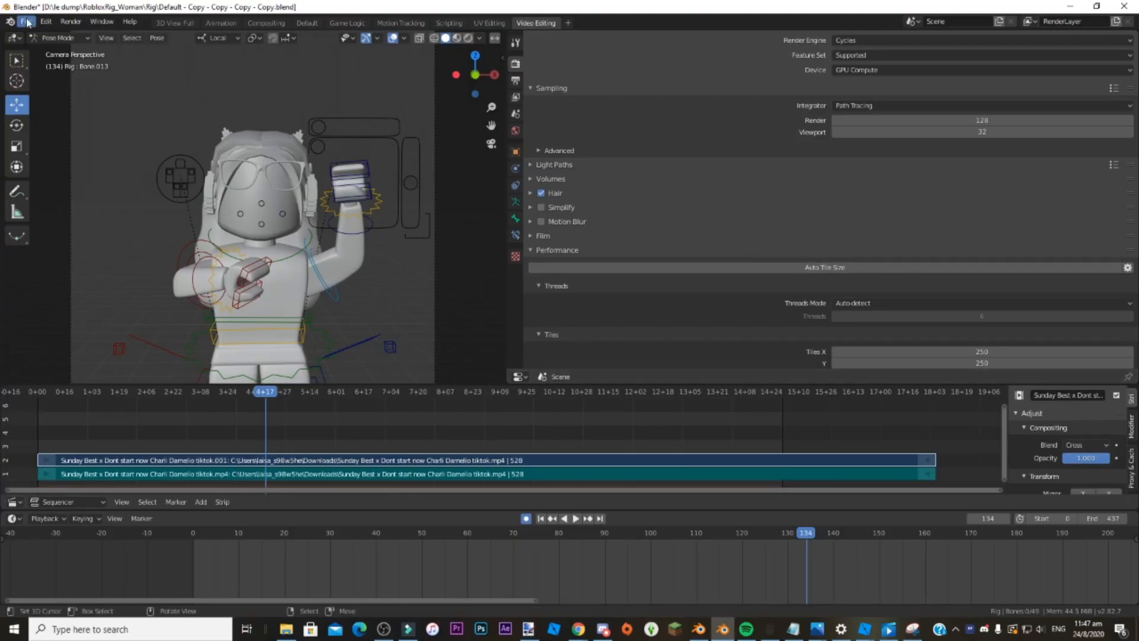
Find and enable the Render: Auto Tile Size add-on in the preferences and close them.
{"action": "left_click", "coordinate": [43, 21]}
{"action": "left_click", "coordinate": [87, 191]}
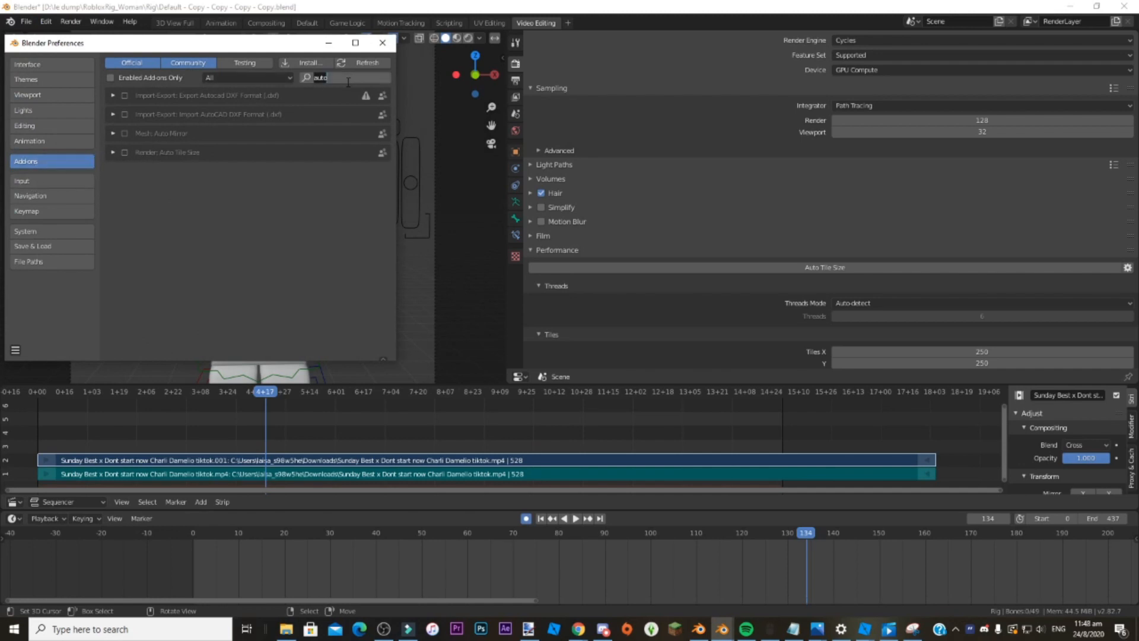
{"action": "type", "text": "auto"}
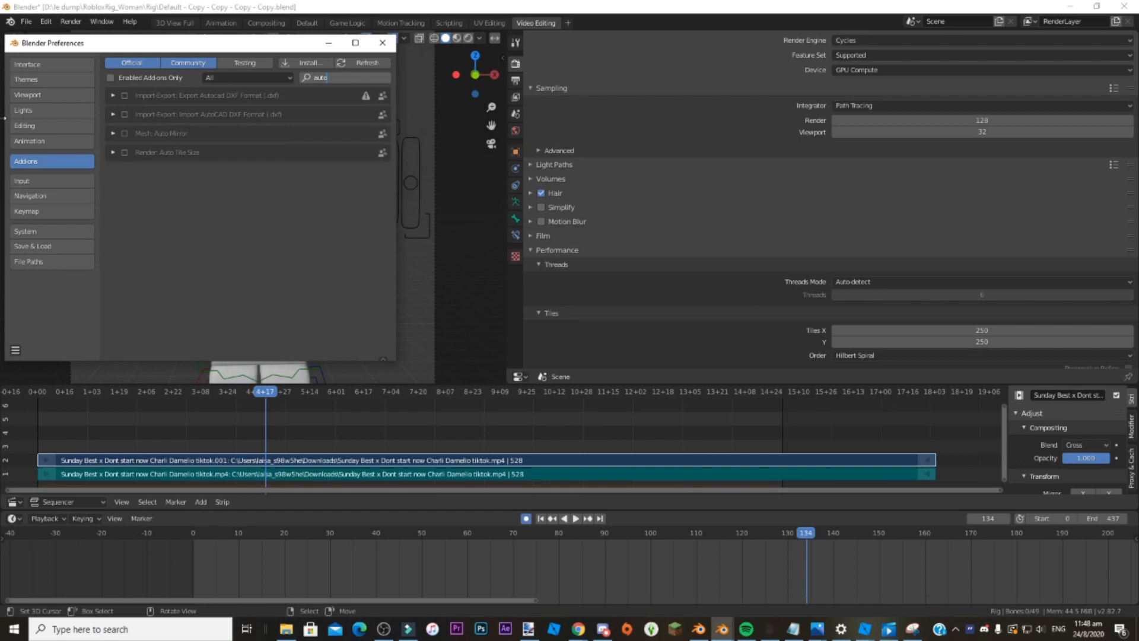
{"action": "left_click", "coordinate": [124, 152]}
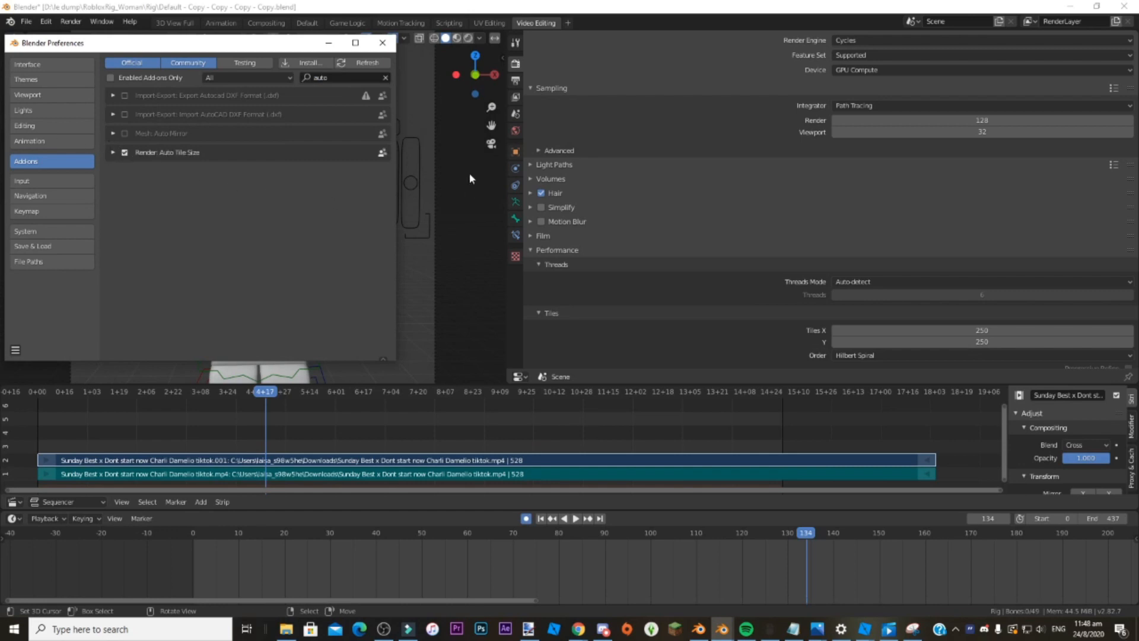
{"action": "left_click", "coordinate": [385, 45]}
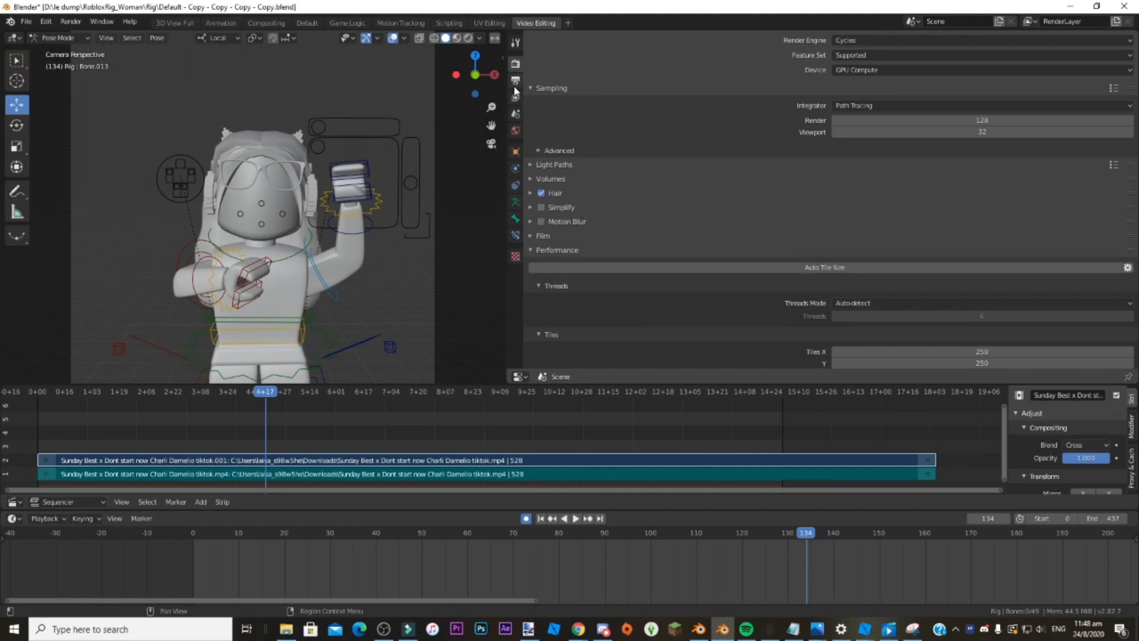
Set the render output format to AVI Raw and the output folder to D:\FOR ANIMATIONS\Sunday Best x Don't Start Now Remake.
{"action": "left_click", "coordinate": [515, 86]}
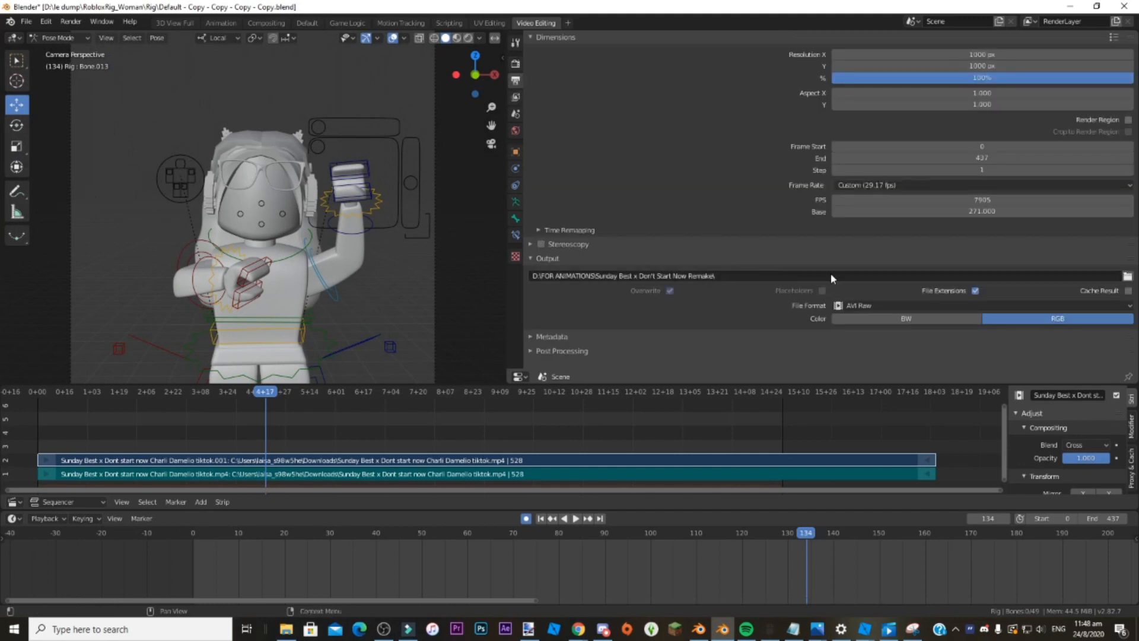
{"action": "left_click", "coordinate": [1009, 306]}
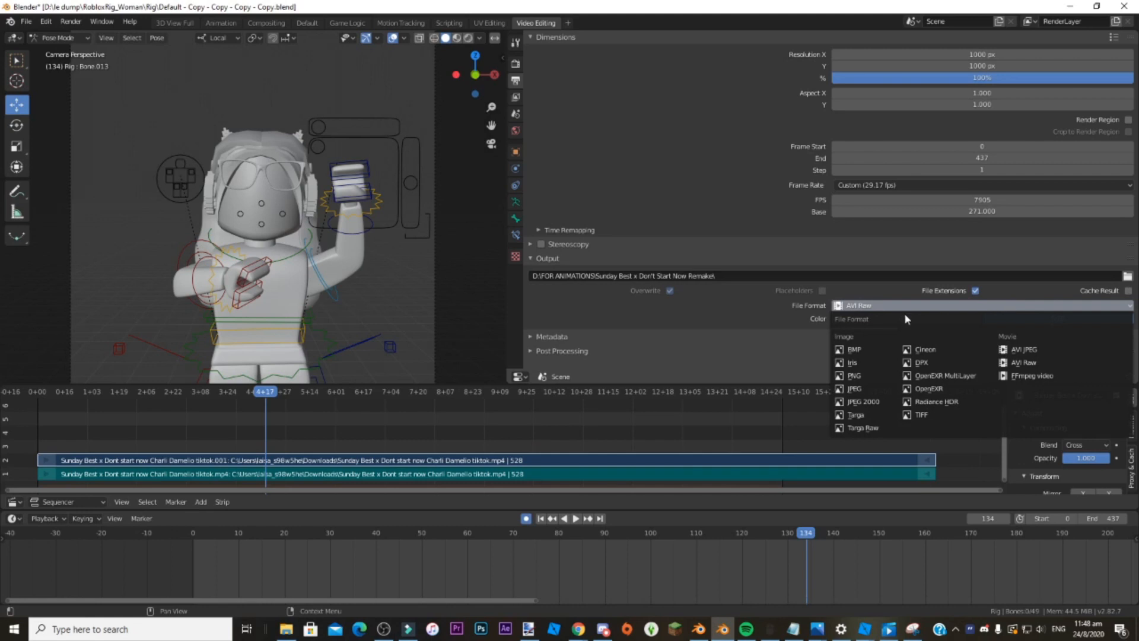
{"action": "left_click", "coordinate": [867, 307]}
{"action": "left_click", "coordinate": [1027, 363]}
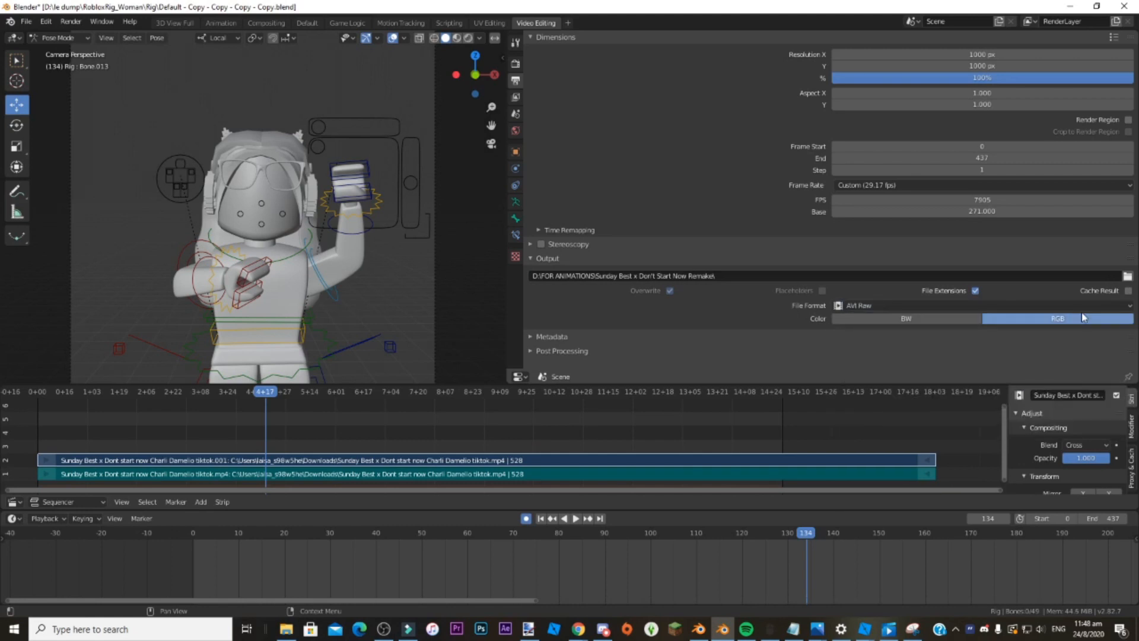
{"action": "left_click", "coordinate": [1127, 277]}
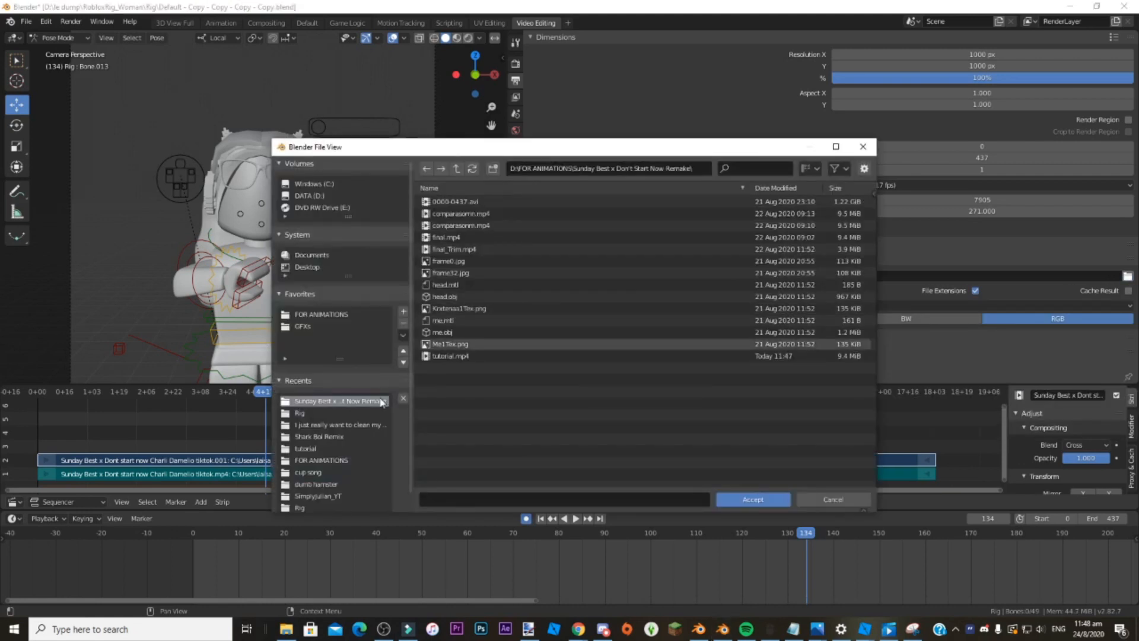
{"action": "left_click", "coordinate": [753, 497]}
Enable Denoising for the RenderLayer view layer and return to the scene properties.
{"action": "left_click", "coordinate": [515, 97]}
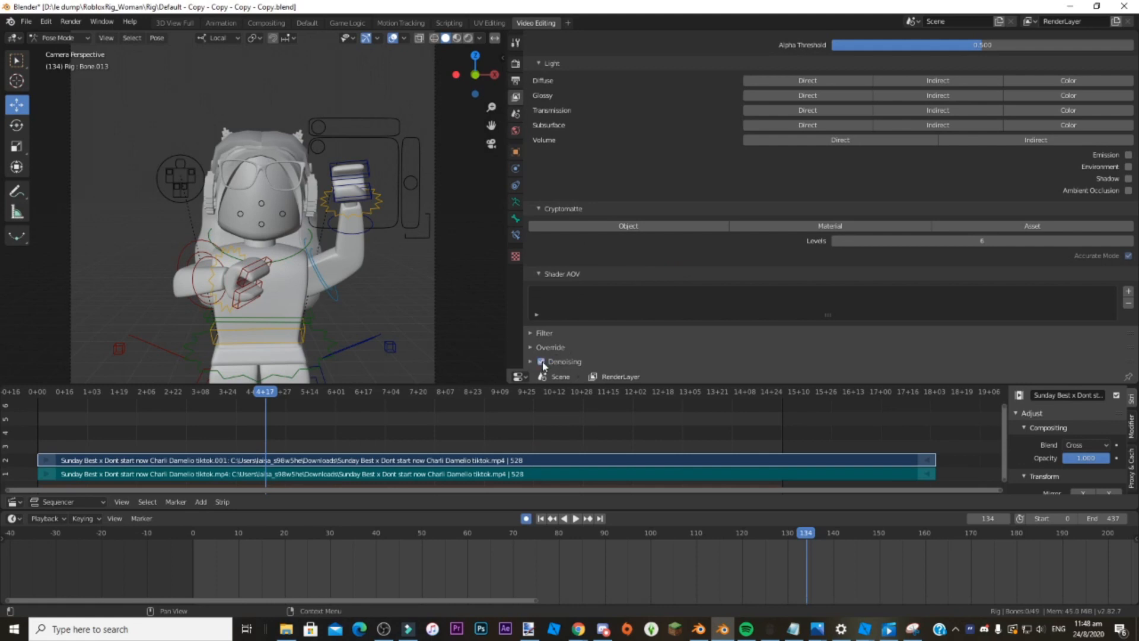
{"action": "left_click", "coordinate": [561, 375]}
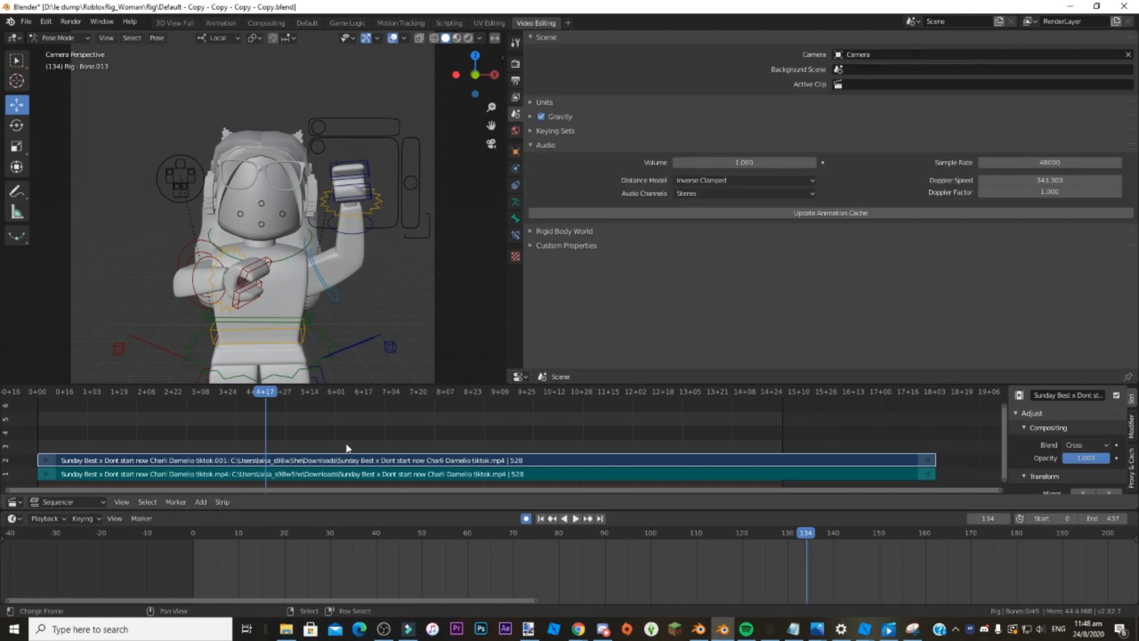
Delete the reference video strips from the sequencer and render the animation.
{"action": "key", "text": "x"}
{"action": "left_click", "coordinate": [416, 456]}
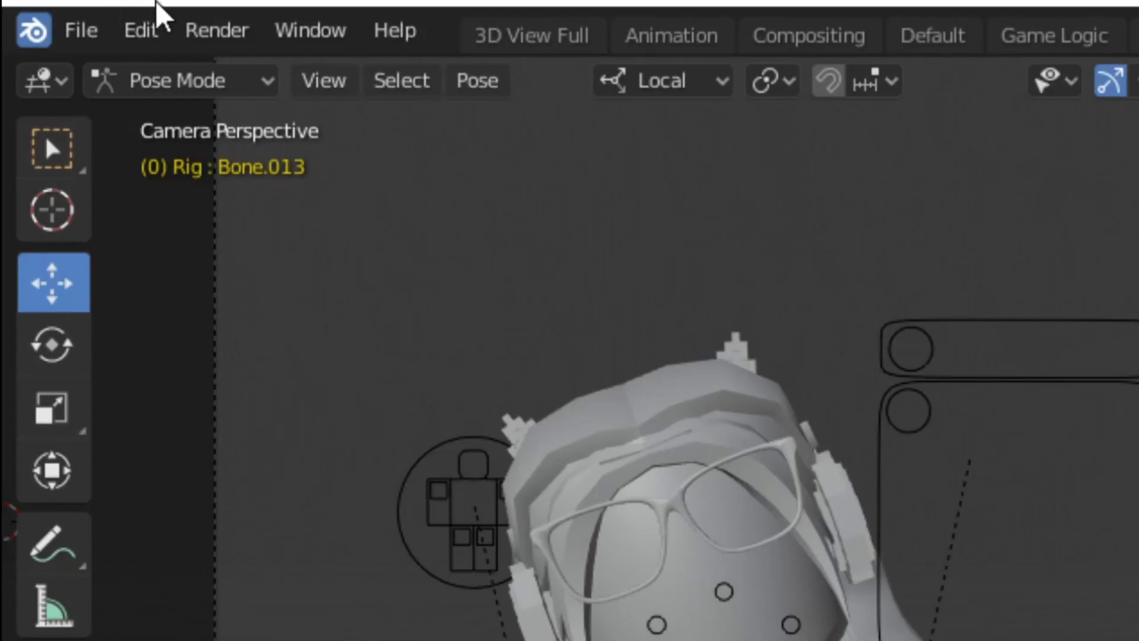
{"action": "left_click", "coordinate": [203, 33]}
{"action": "left_click", "coordinate": [229, 106]}
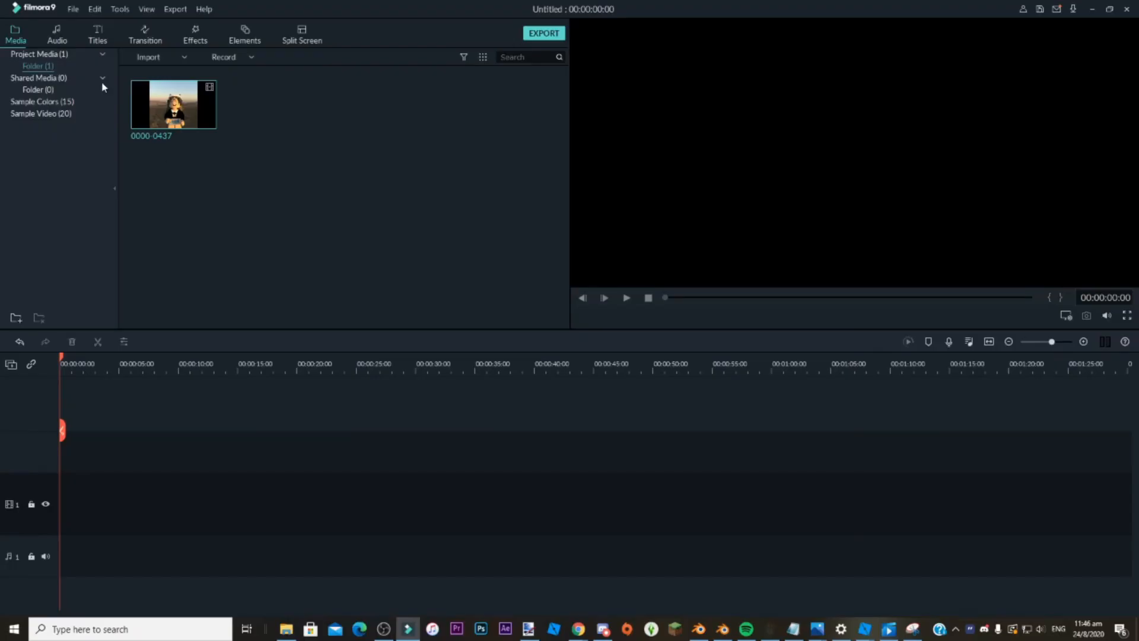
Switch to Filmora9 and create a new project with the 1:1 (Instagram) aspect ratio.
{"action": "left_click", "coordinate": [73, 11]}
{"action": "left_click", "coordinate": [89, 14]}
{"action": "left_click", "coordinate": [74, 11]}
{"action": "mouse_move", "coordinate": [214, 23]}
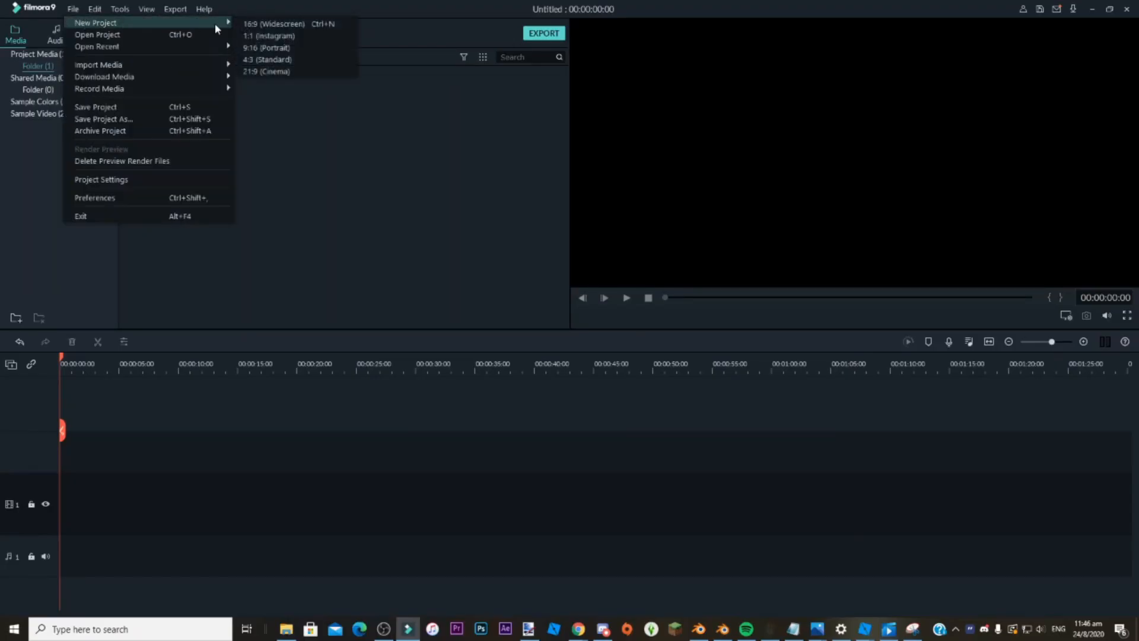
{"action": "left_click", "coordinate": [271, 47]}
{"action": "left_click", "coordinate": [626, 315]}
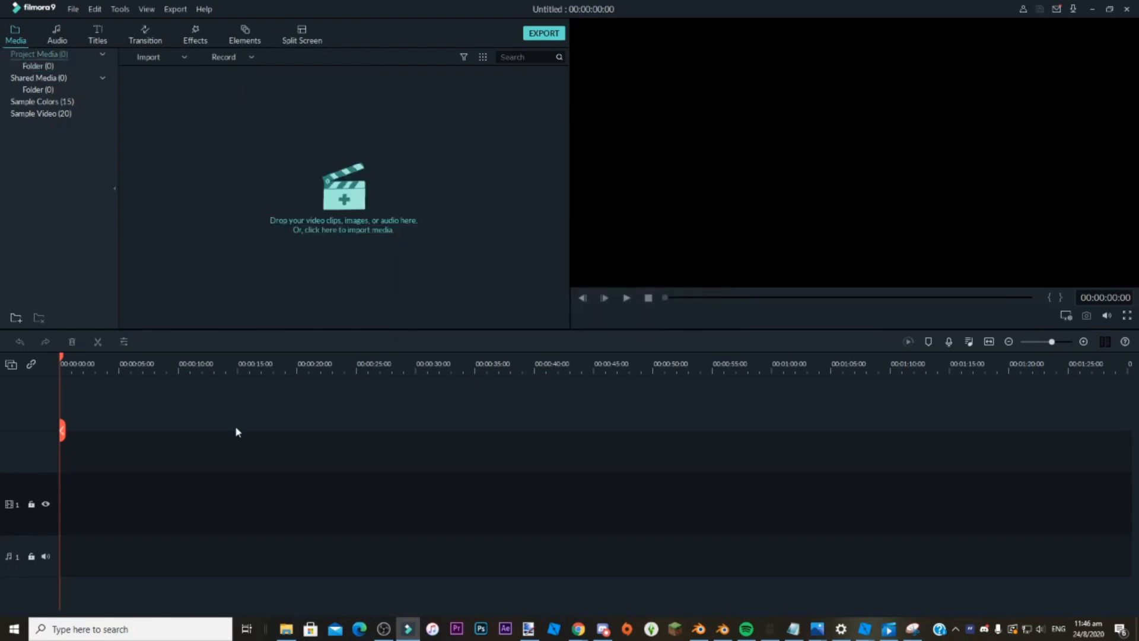
Place the rendered 0000-0437 video on the first video track and return the playhead to the start.
{"action": "left_click", "coordinate": [297, 629]}
{"action": "left_click_drag", "start_coordinate": [892, 289], "coordinate": [245, 501]}
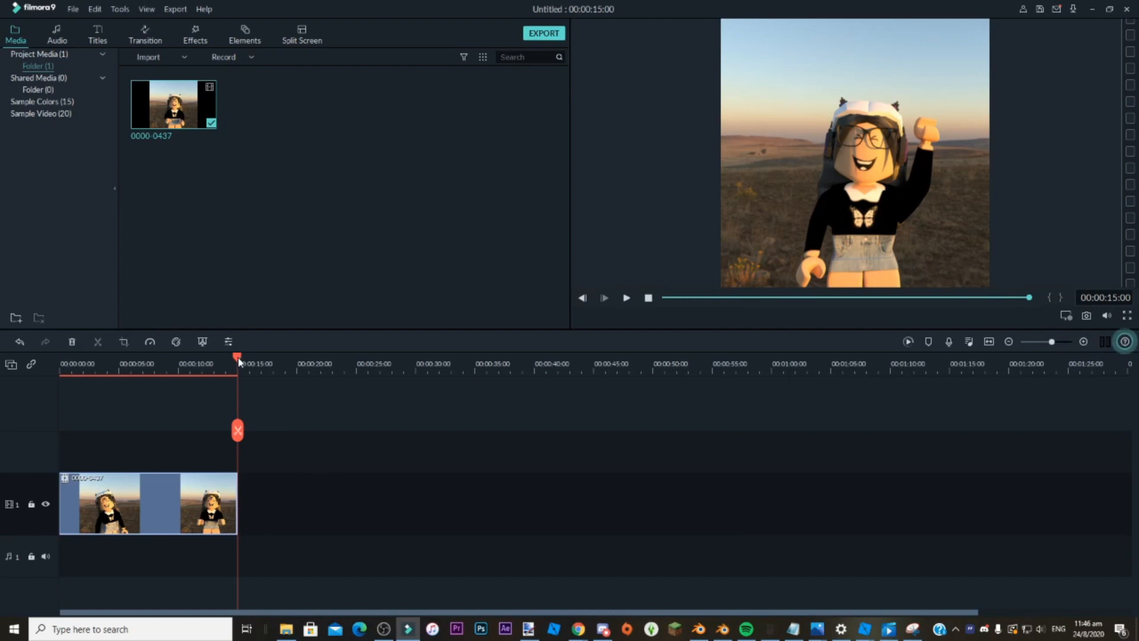
{"action": "left_click_drag", "start_coordinate": [240, 362], "coordinate": [59, 363]}
Add the Sunday Best x Dont start now TikTok video from Downloads to video track 2 and trim its end to 00:00:15:00.
{"action": "left_click", "coordinate": [286, 629]}
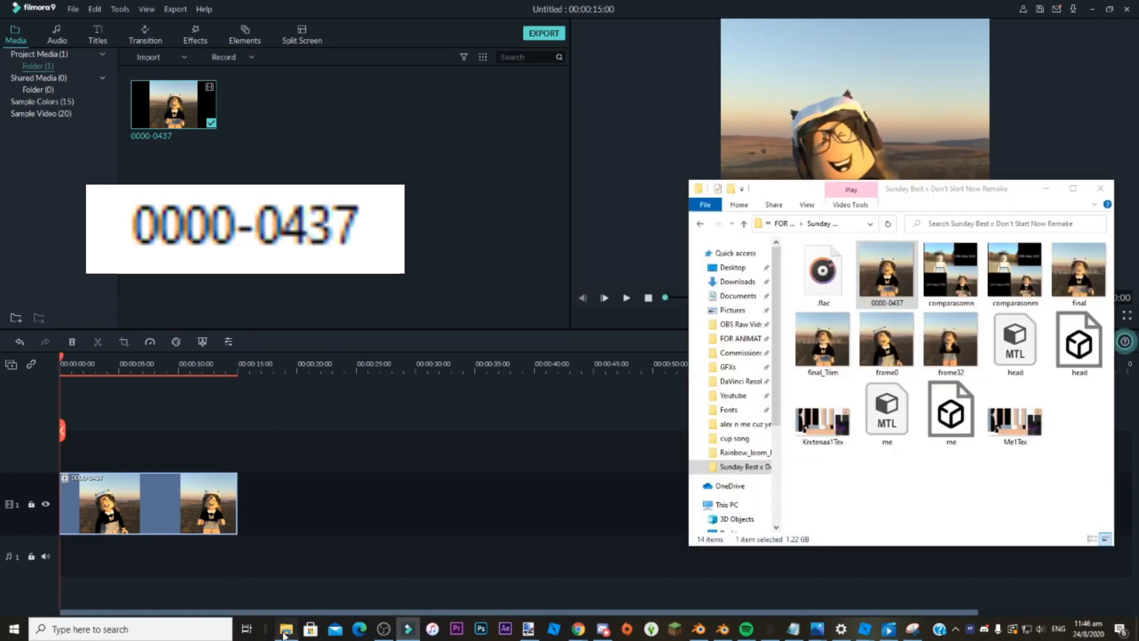
{"action": "left_click", "coordinate": [737, 281]}
{"action": "left_click_drag", "start_coordinate": [814, 275], "coordinate": [872, 308]}
{"action": "left_click_drag", "start_coordinate": [990, 412], "coordinate": [128, 453]}
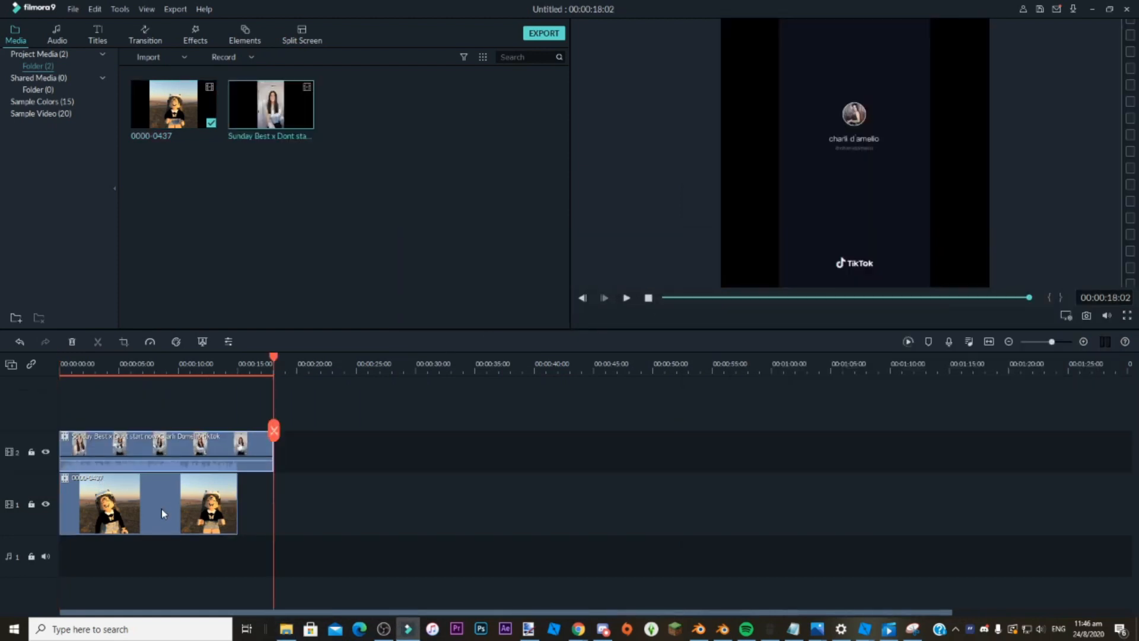
{"action": "left_click_drag", "start_coordinate": [274, 448], "coordinate": [237, 449]}
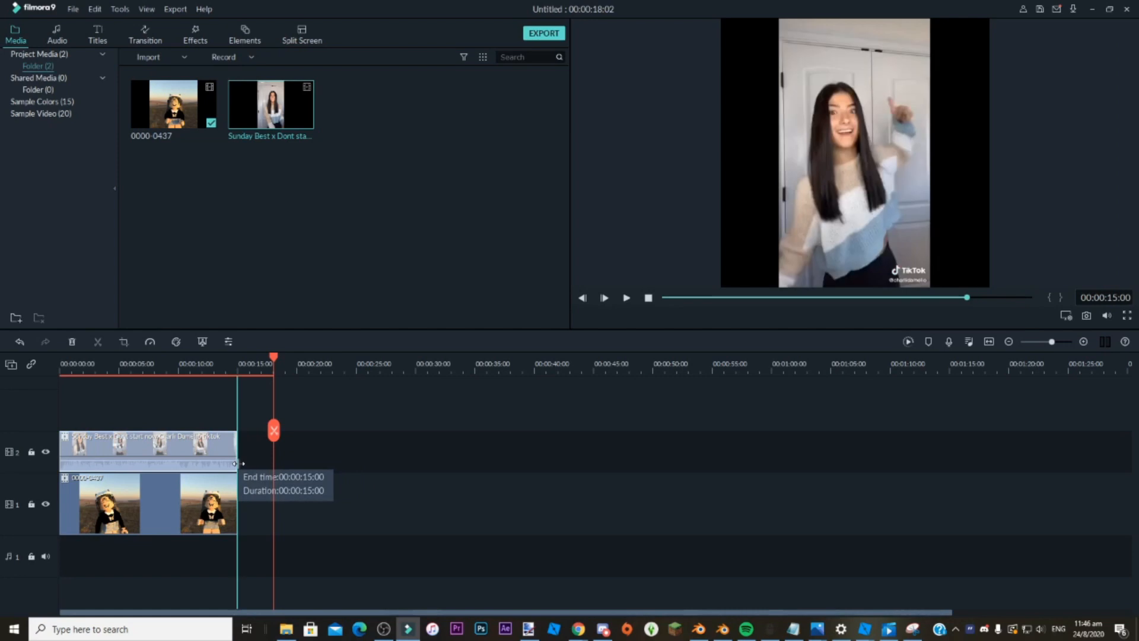
Detach the audio from the TikTok clip and delete its video part from track 2.
{"action": "right_click", "coordinate": [169, 450]}
{"action": "left_click", "coordinate": [225, 298]}
{"action": "right_click", "coordinate": [180, 448]}
{"action": "left_click", "coordinate": [217, 126]}
Preview the animation with the music and return the playhead to the start.
{"action": "left_click", "coordinate": [626, 298]}
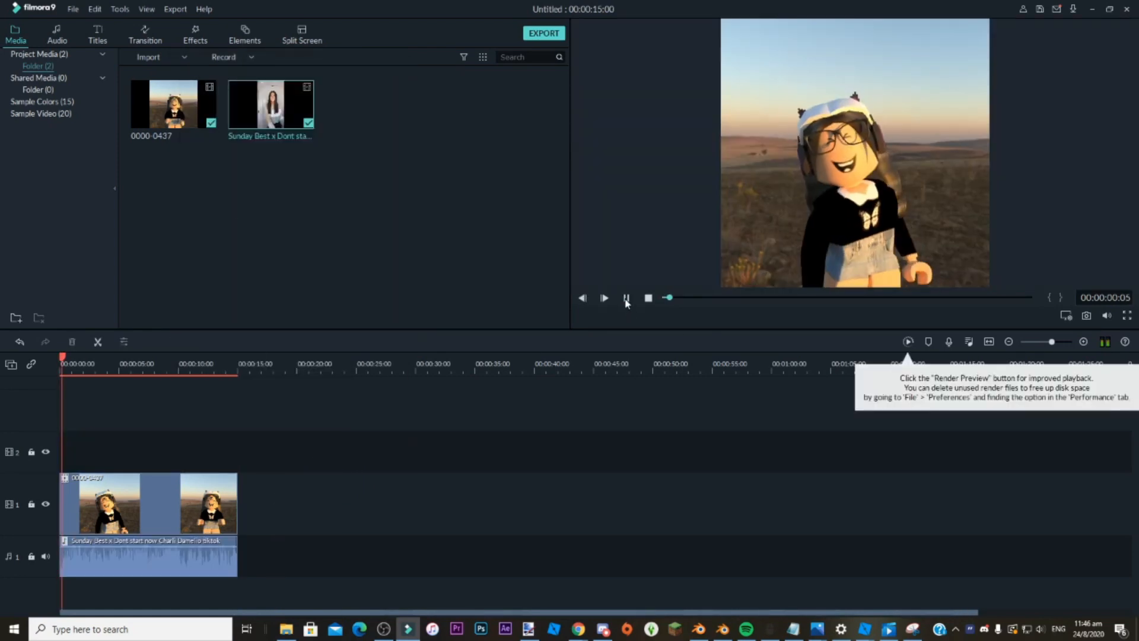
{"action": "left_click", "coordinate": [87, 360]}
{"action": "left_click_drag", "start_coordinate": [87, 361], "coordinate": [60, 363]}
Export the project locally as an MP4 named tutorial to the Sunday Best x Don't Start Now Remake folder.
{"action": "left_click", "coordinate": [537, 34]}
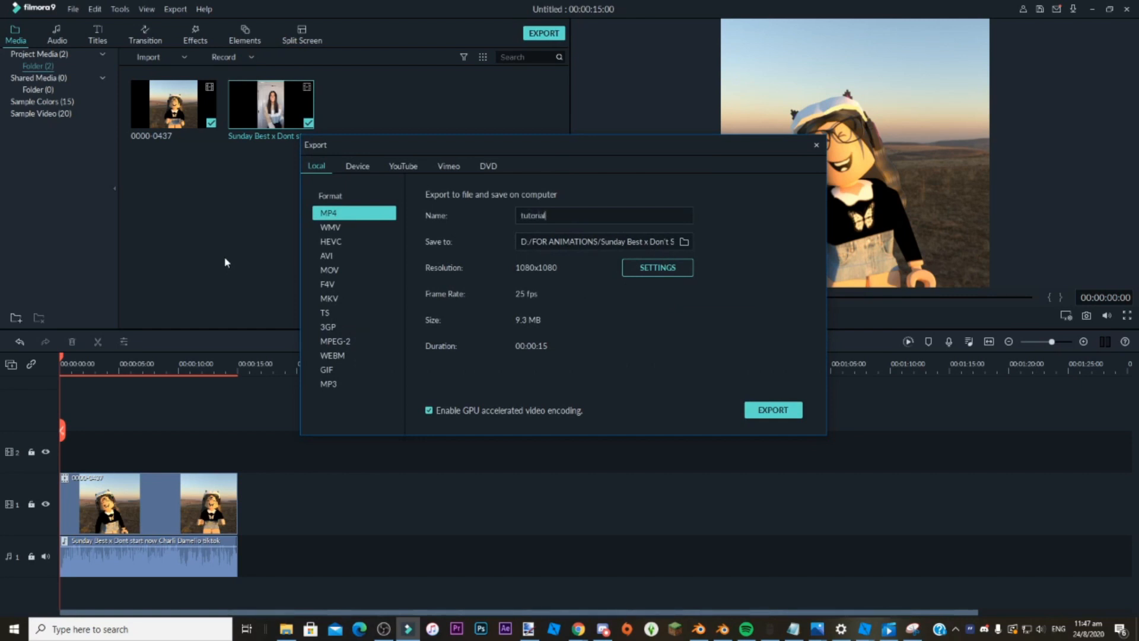
{"action": "left_click", "coordinate": [773, 415]}
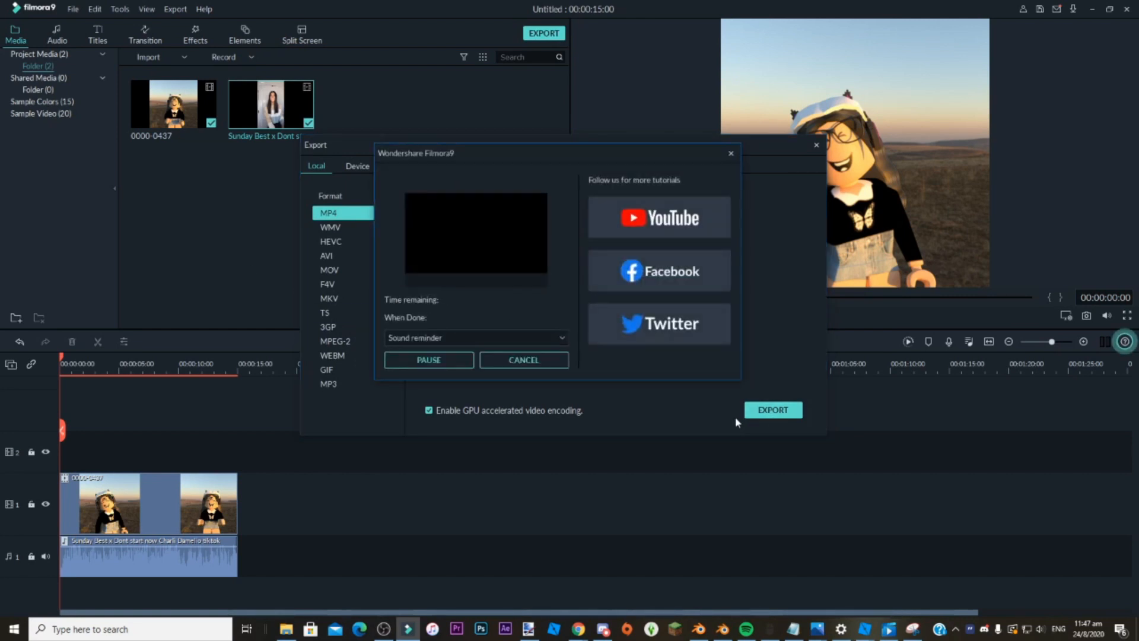